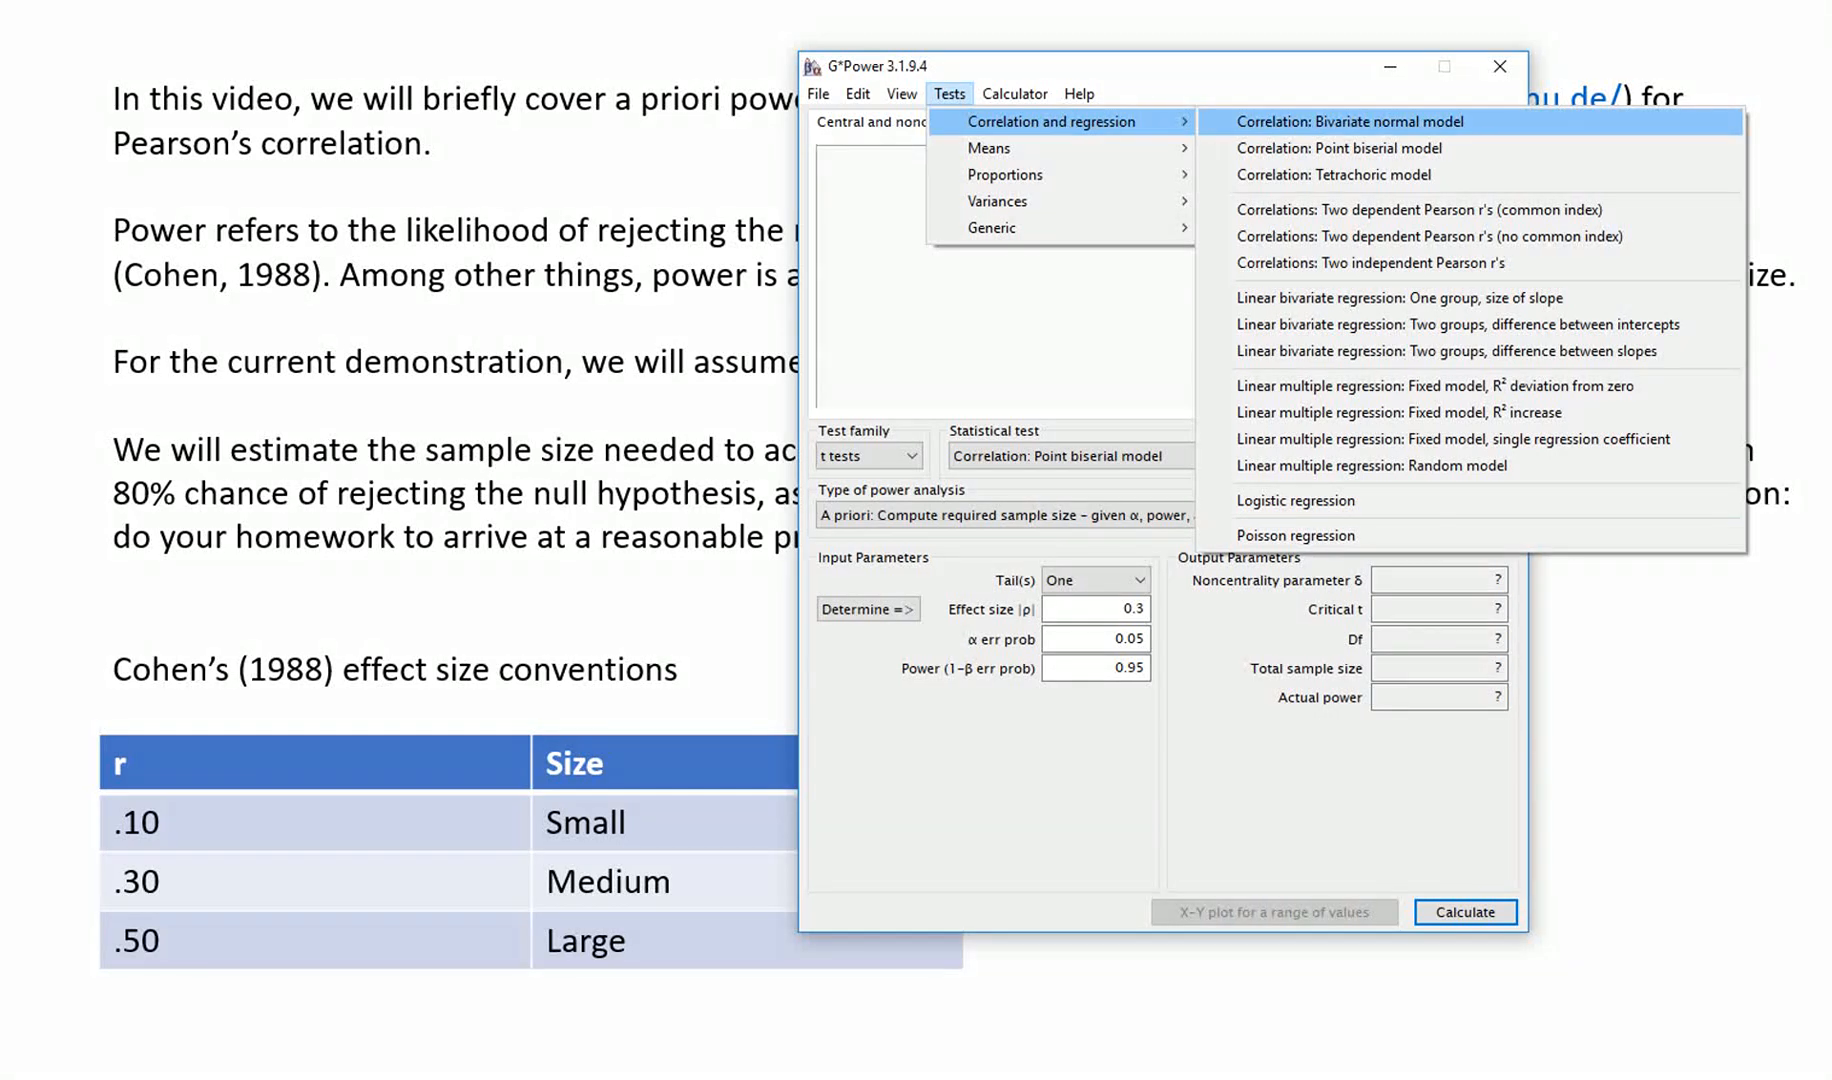
Choose the Correlation: Bivariate normal model test and set it to two tails for the a priori sample size analysis
click(1350, 122)
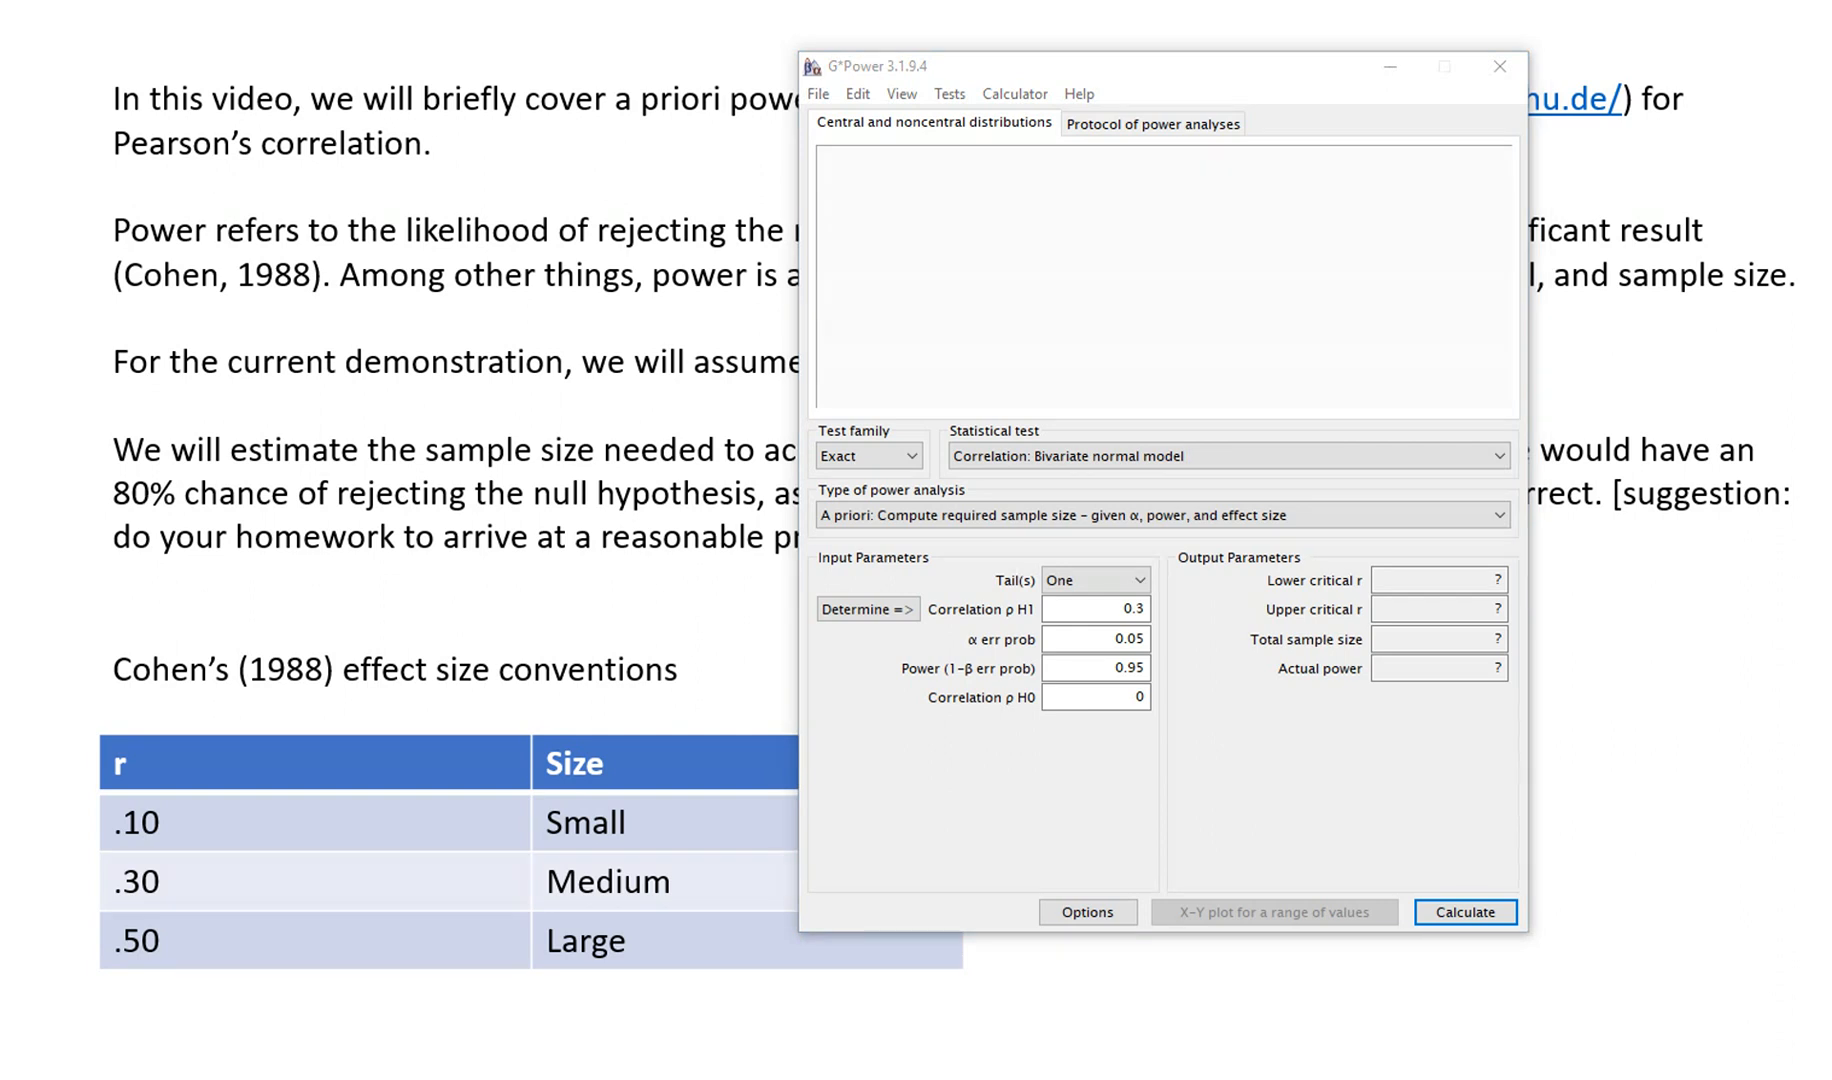
drag(966, 435, 1128, 478)
mouse_move(819, 499)
mouse_down()
mouse_move(861, 498)
mouse_move(850, 536)
mouse_up()
key(Escape)
click(1498, 515)
click(1498, 515)
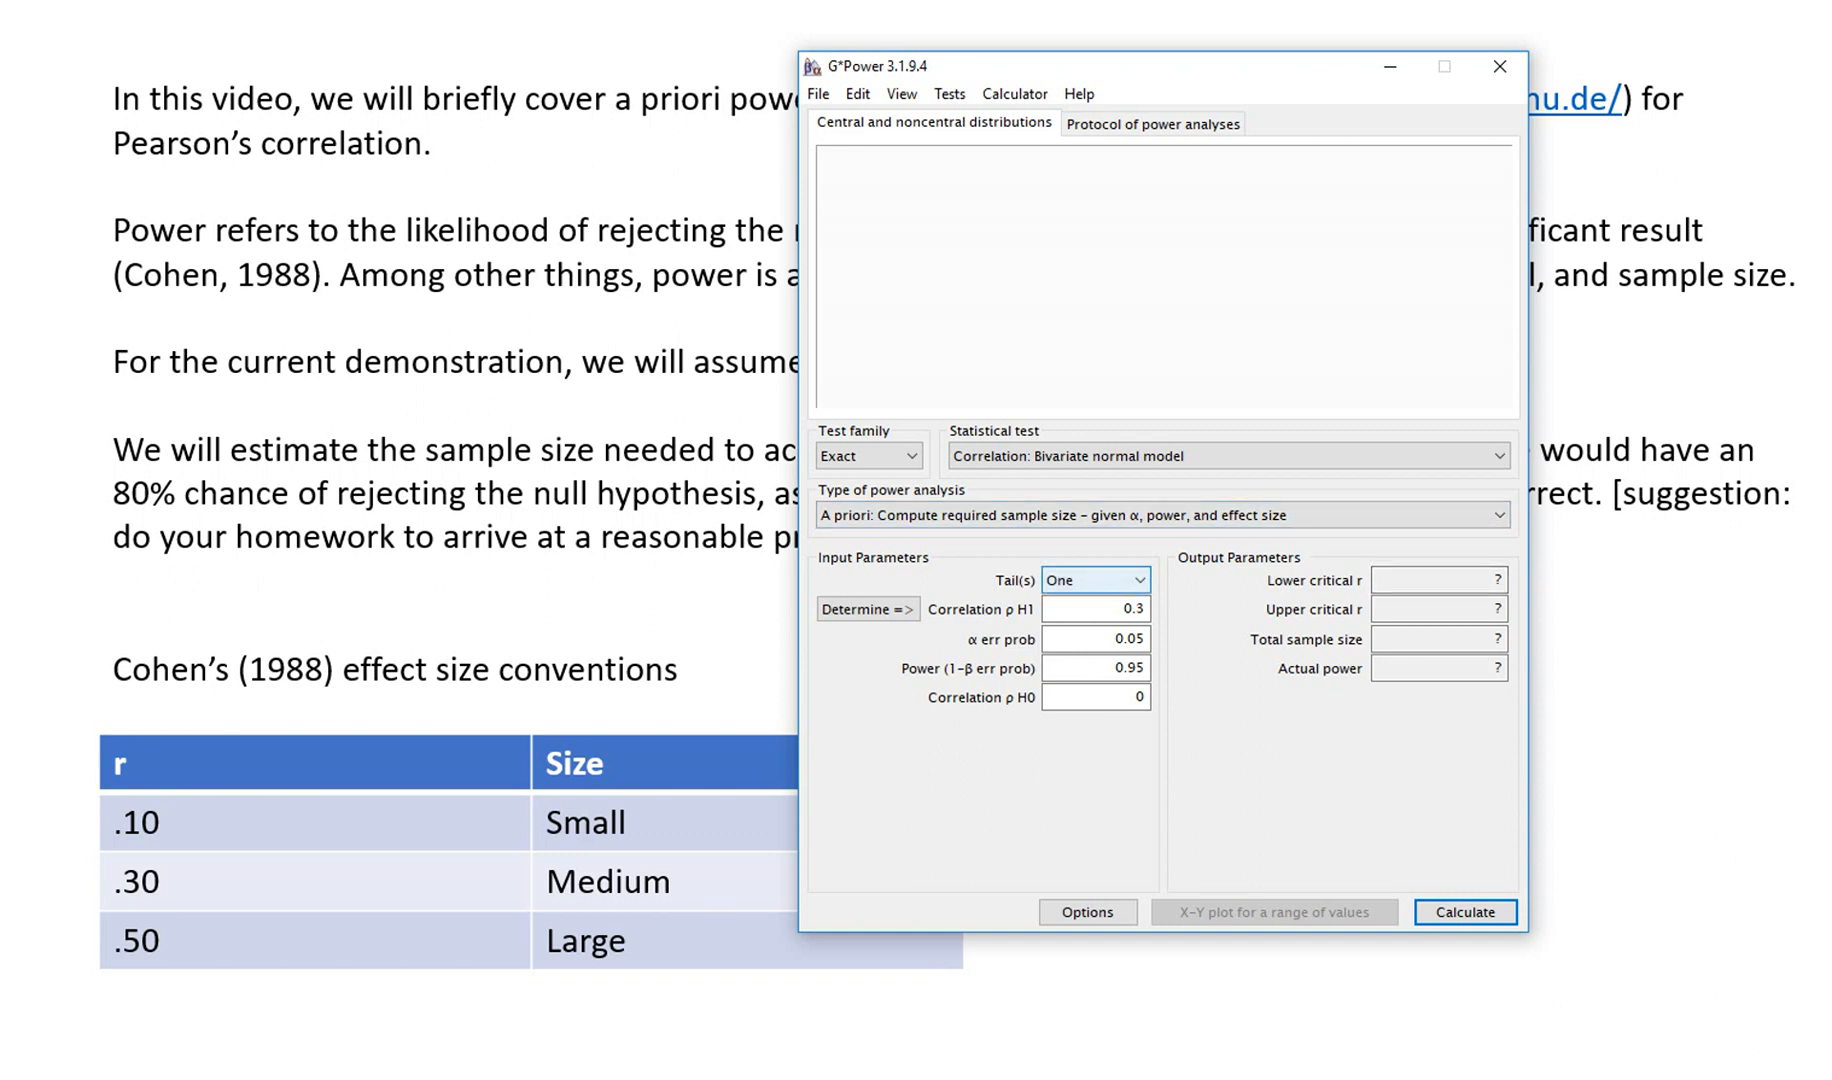
click(1139, 580)
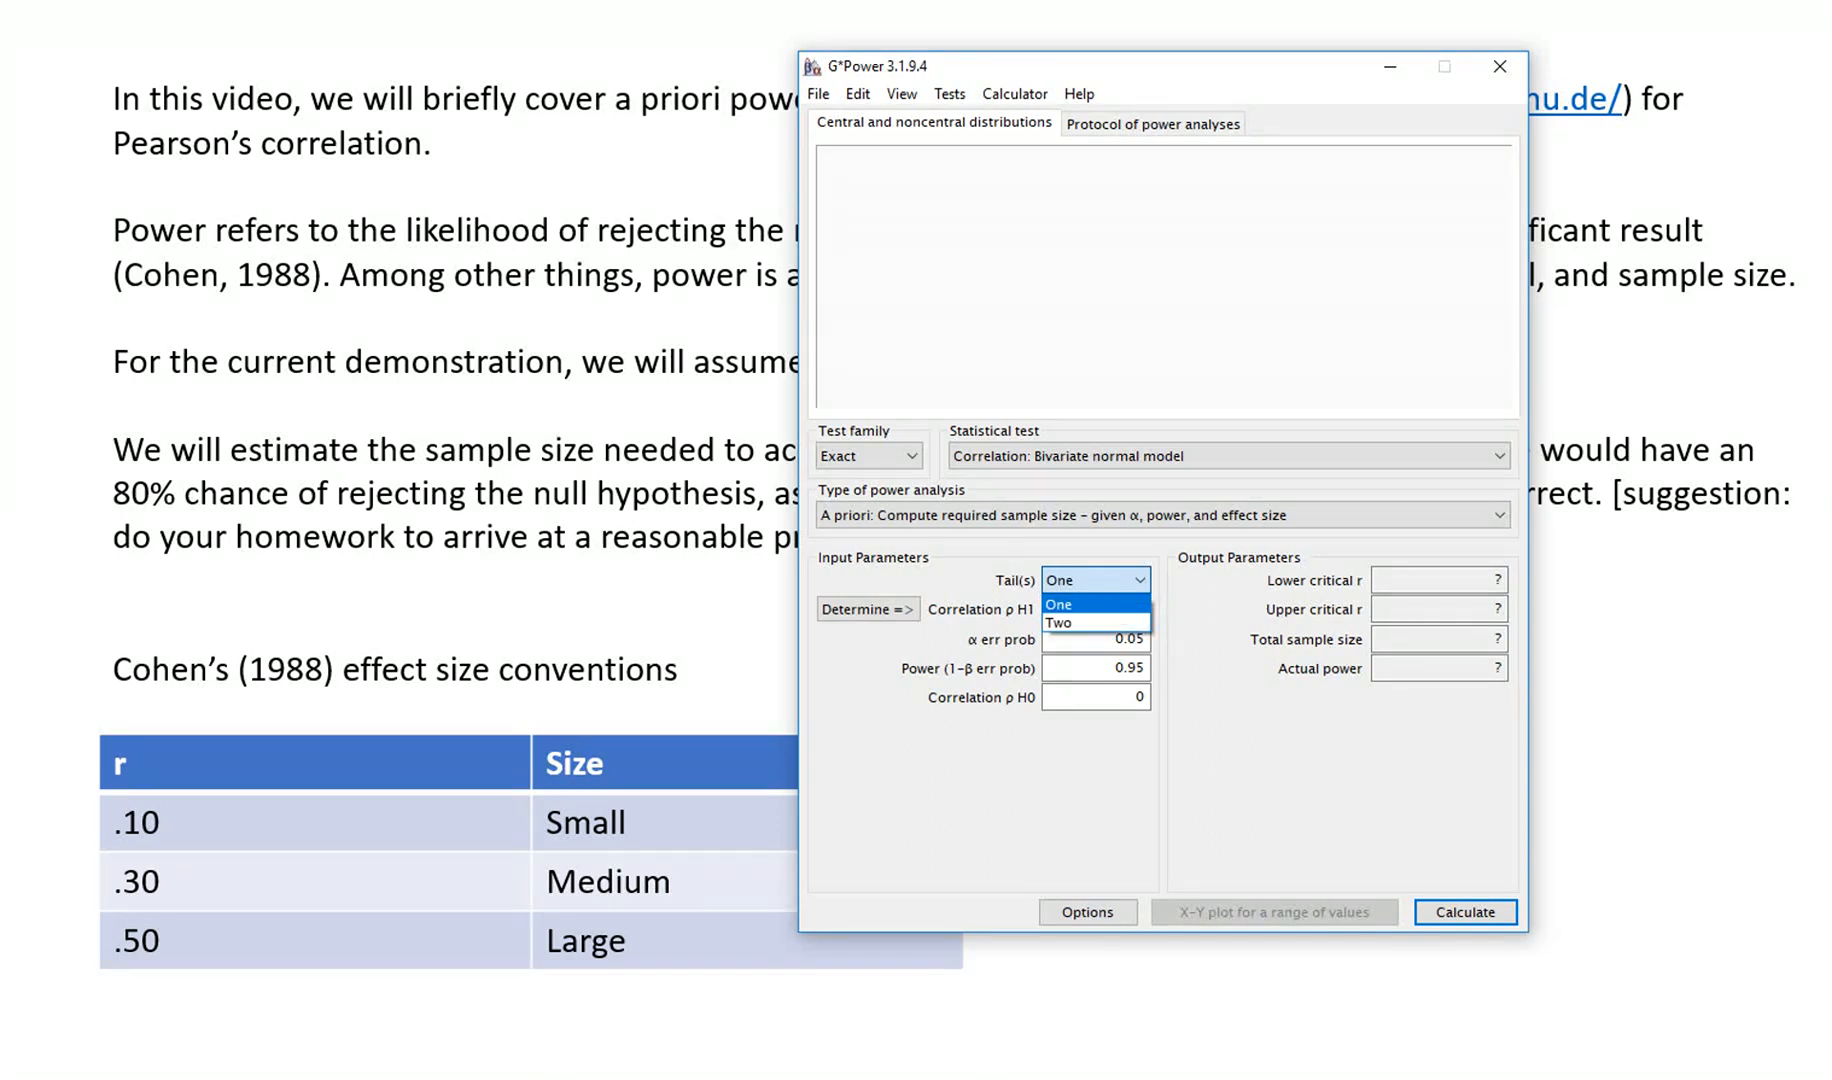
click(1094, 621)
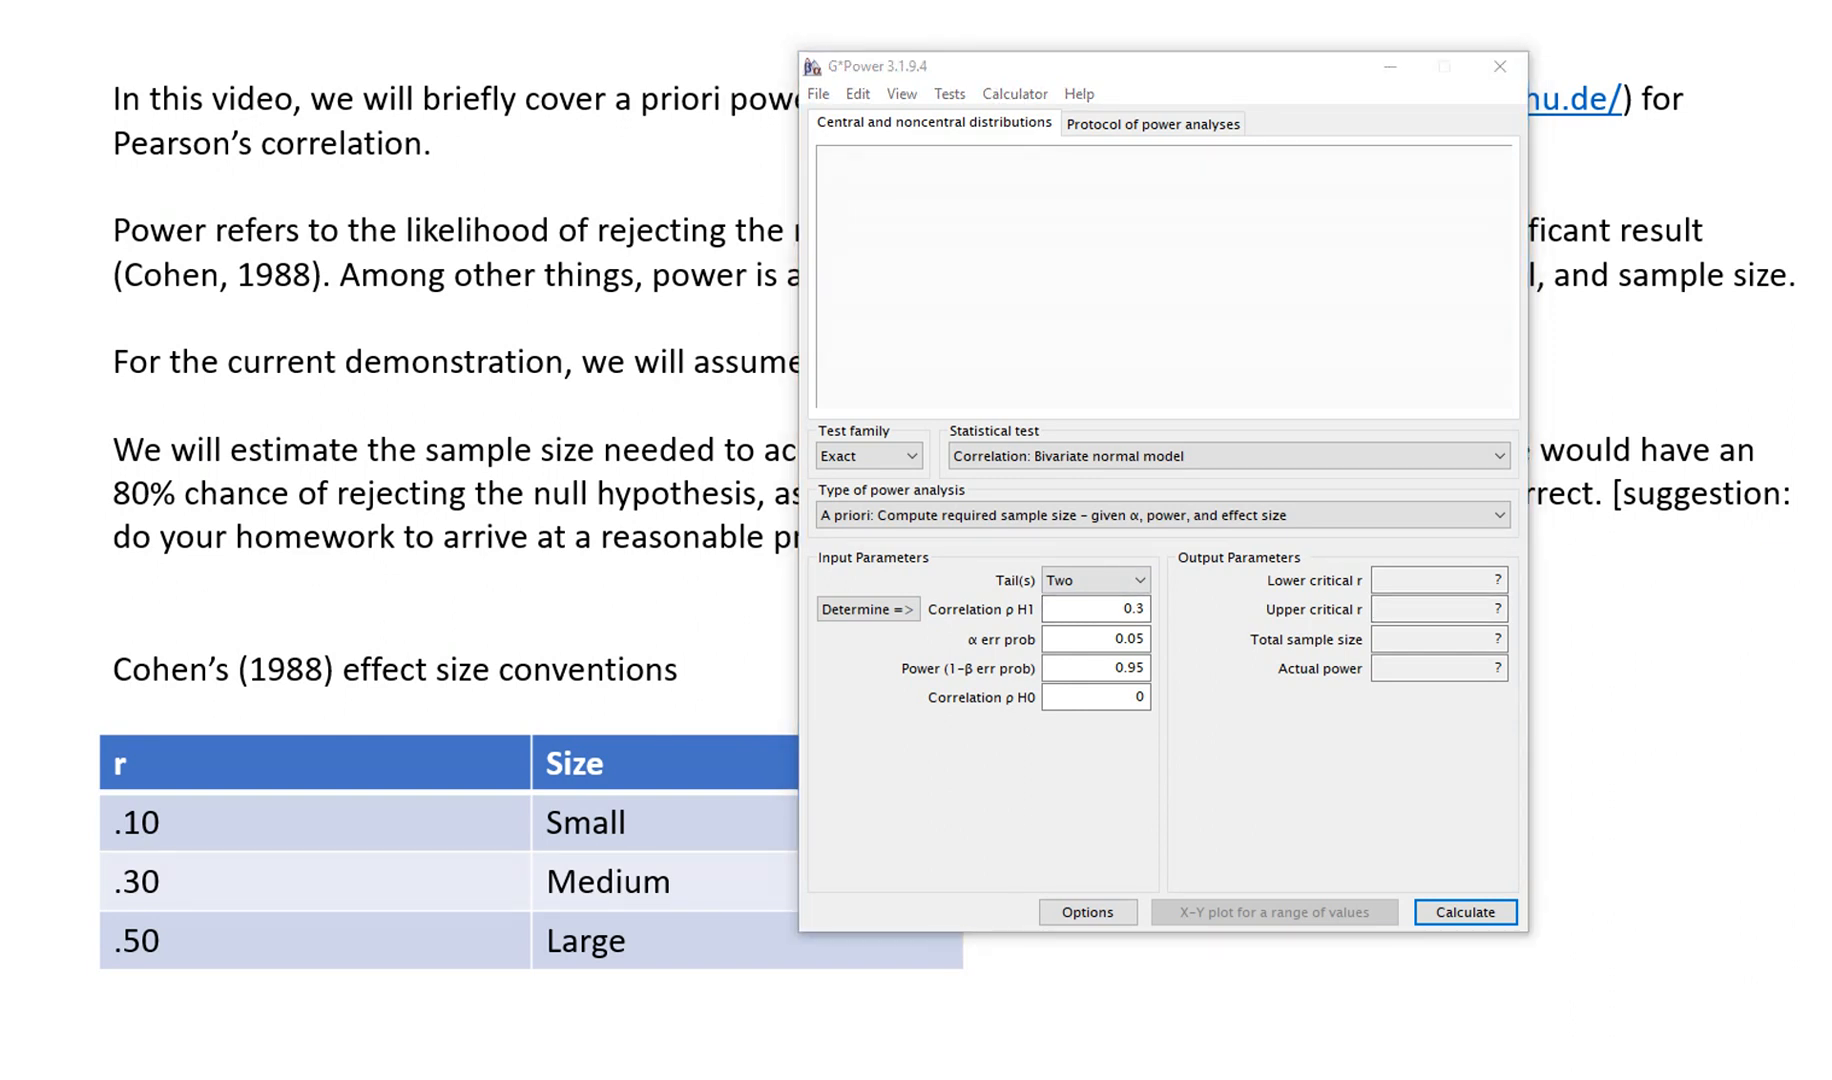
Compare the correlation ρ H1 input with Cohen's medium effect size, and review the α, power and correlation ρ H0 inputs
drag(948, 622, 1061, 622)
drag(1116, 621, 1163, 612)
drag(551, 912, 678, 903)
drag(116, 906, 178, 904)
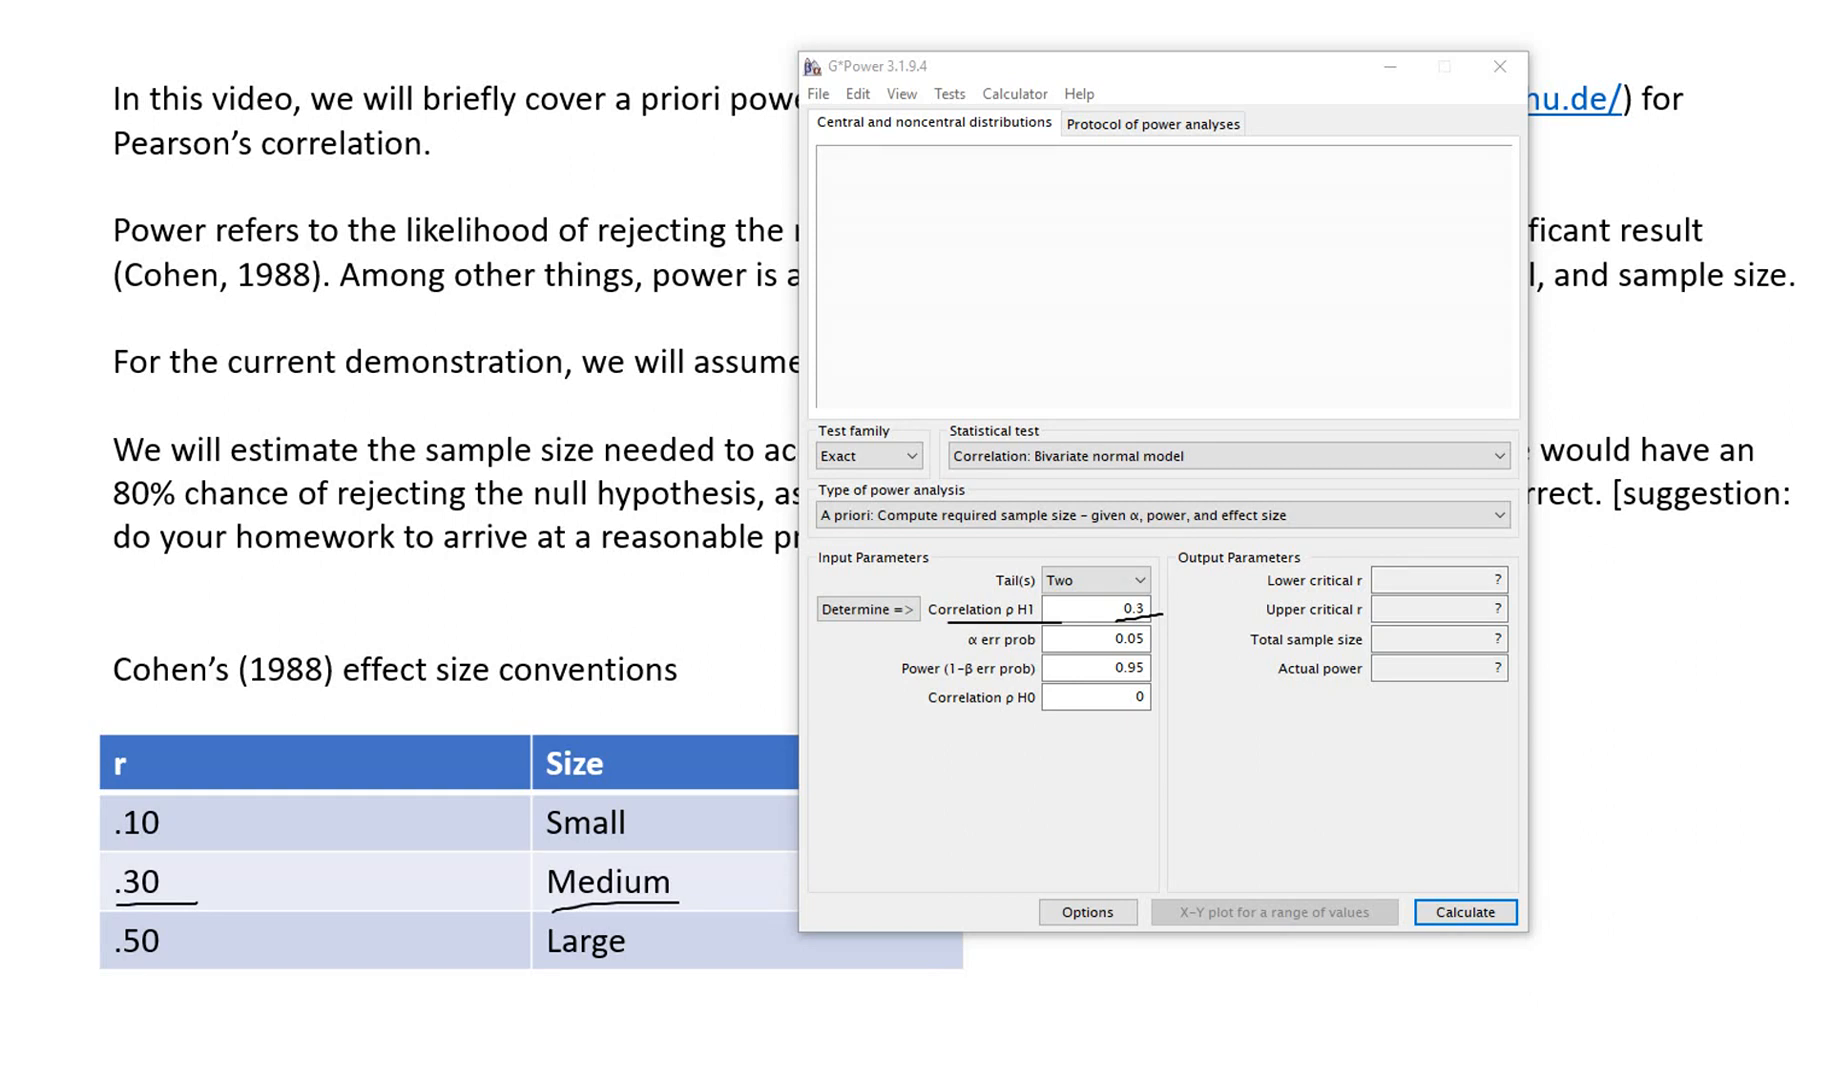
drag(967, 648, 1000, 644)
drag(1116, 654, 1172, 653)
drag(909, 684, 1155, 679)
drag(933, 710, 1035, 714)
mouse_move(1115, 712)
mouse_down()
mouse_move(1156, 690)
mouse_move(1097, 698)
mouse_move(1134, 714)
mouse_up()
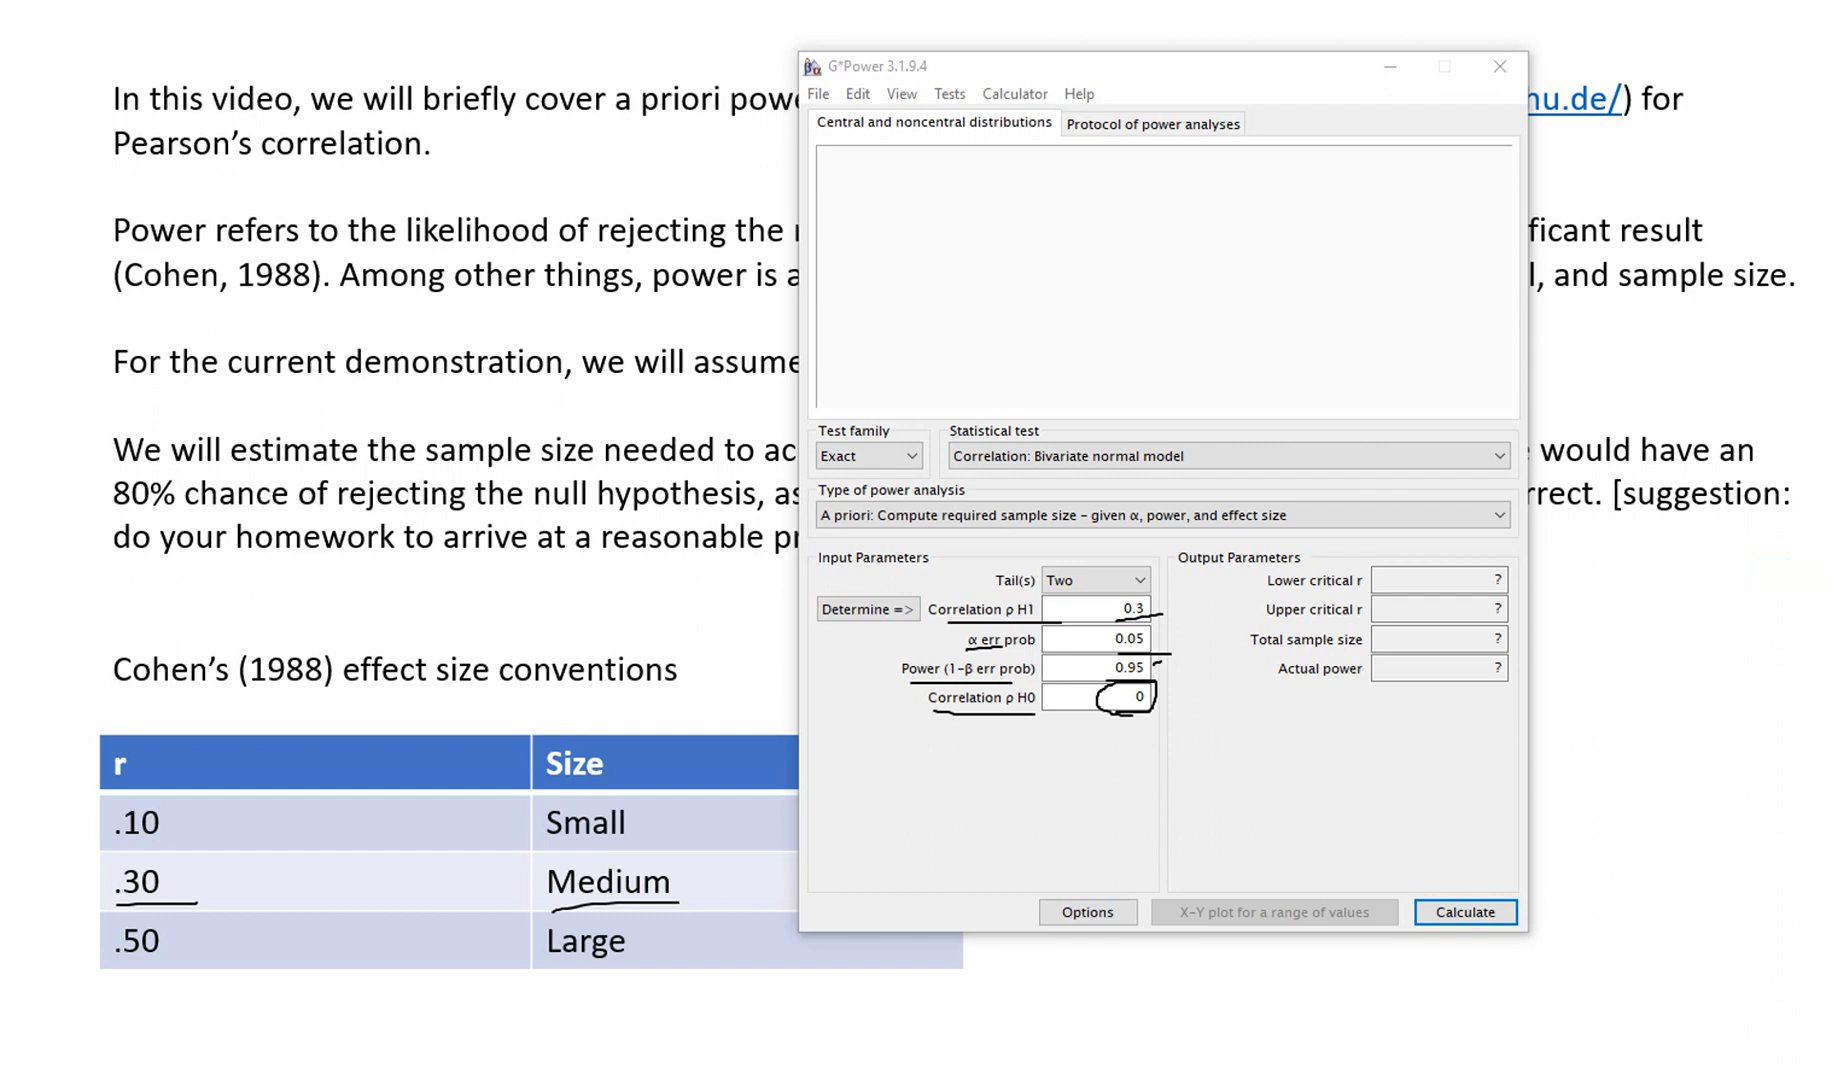
key(Escape)
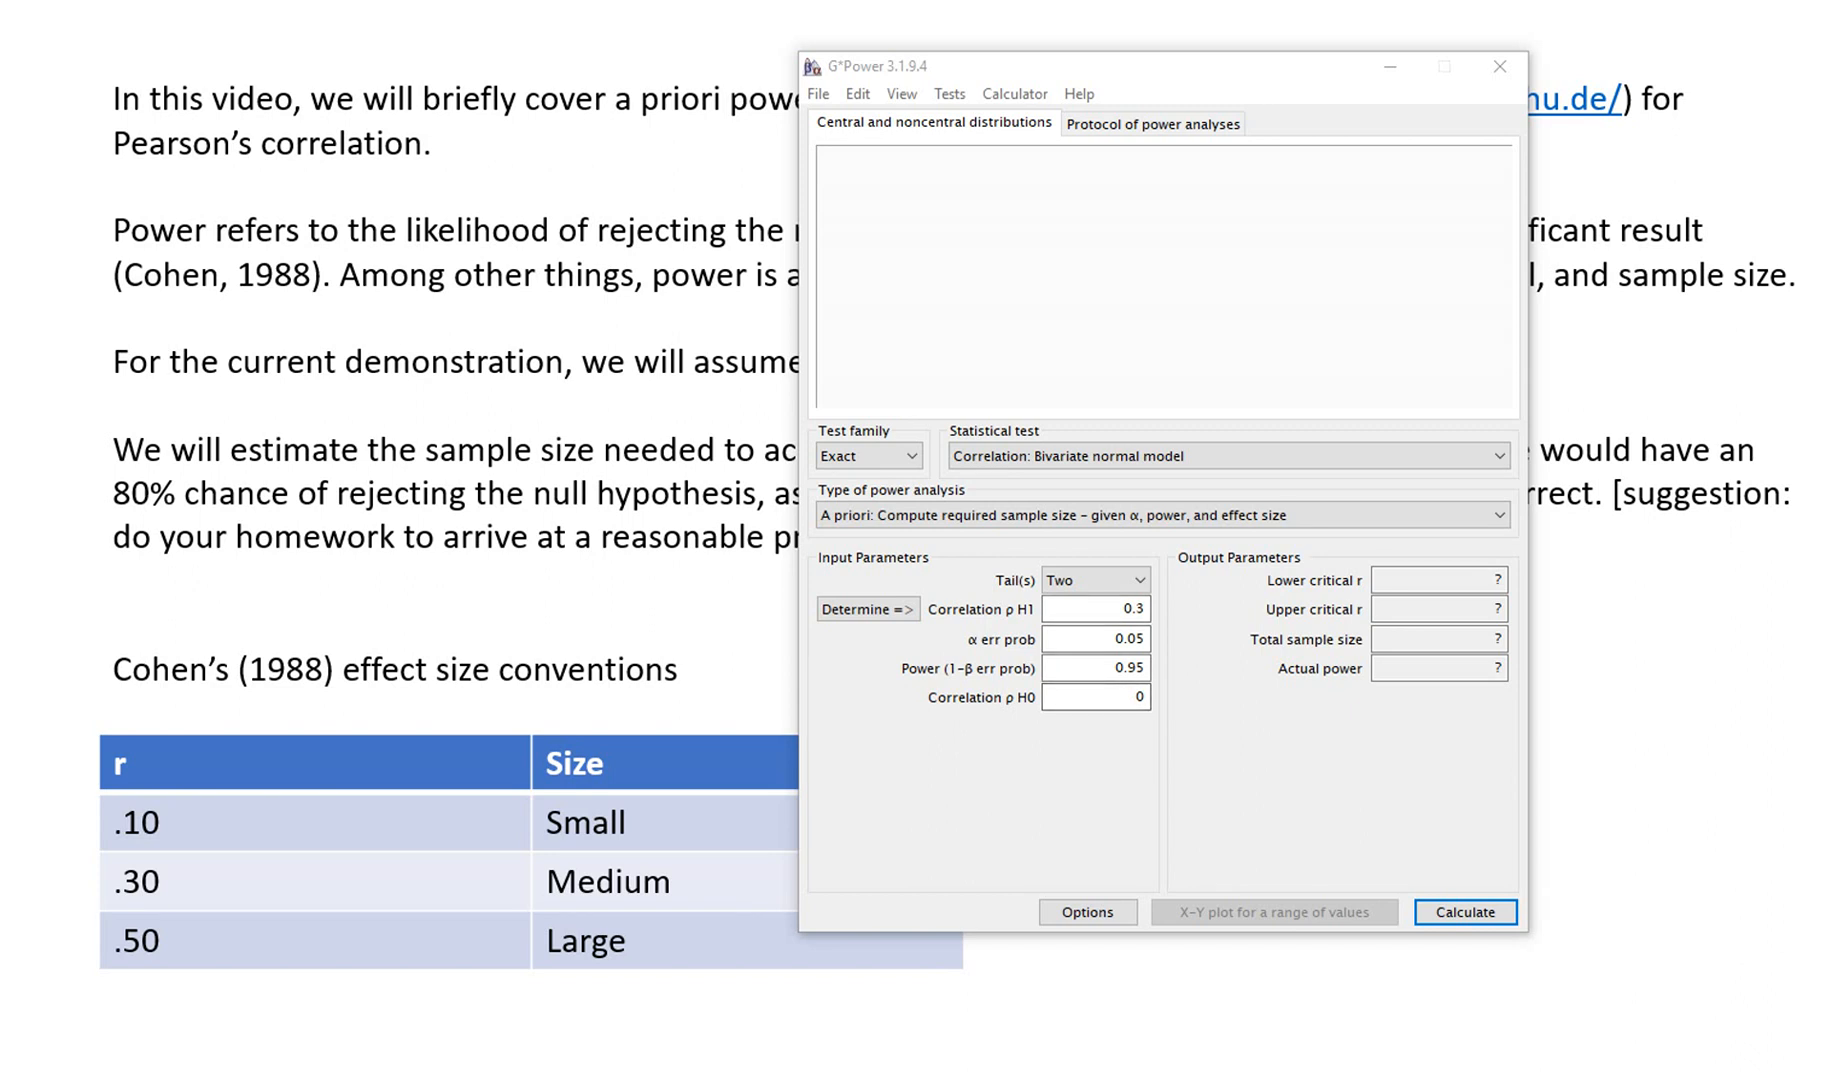
Set the power (1-β err prob) to .80 and calculate the required sample size
double_click(1110, 668)
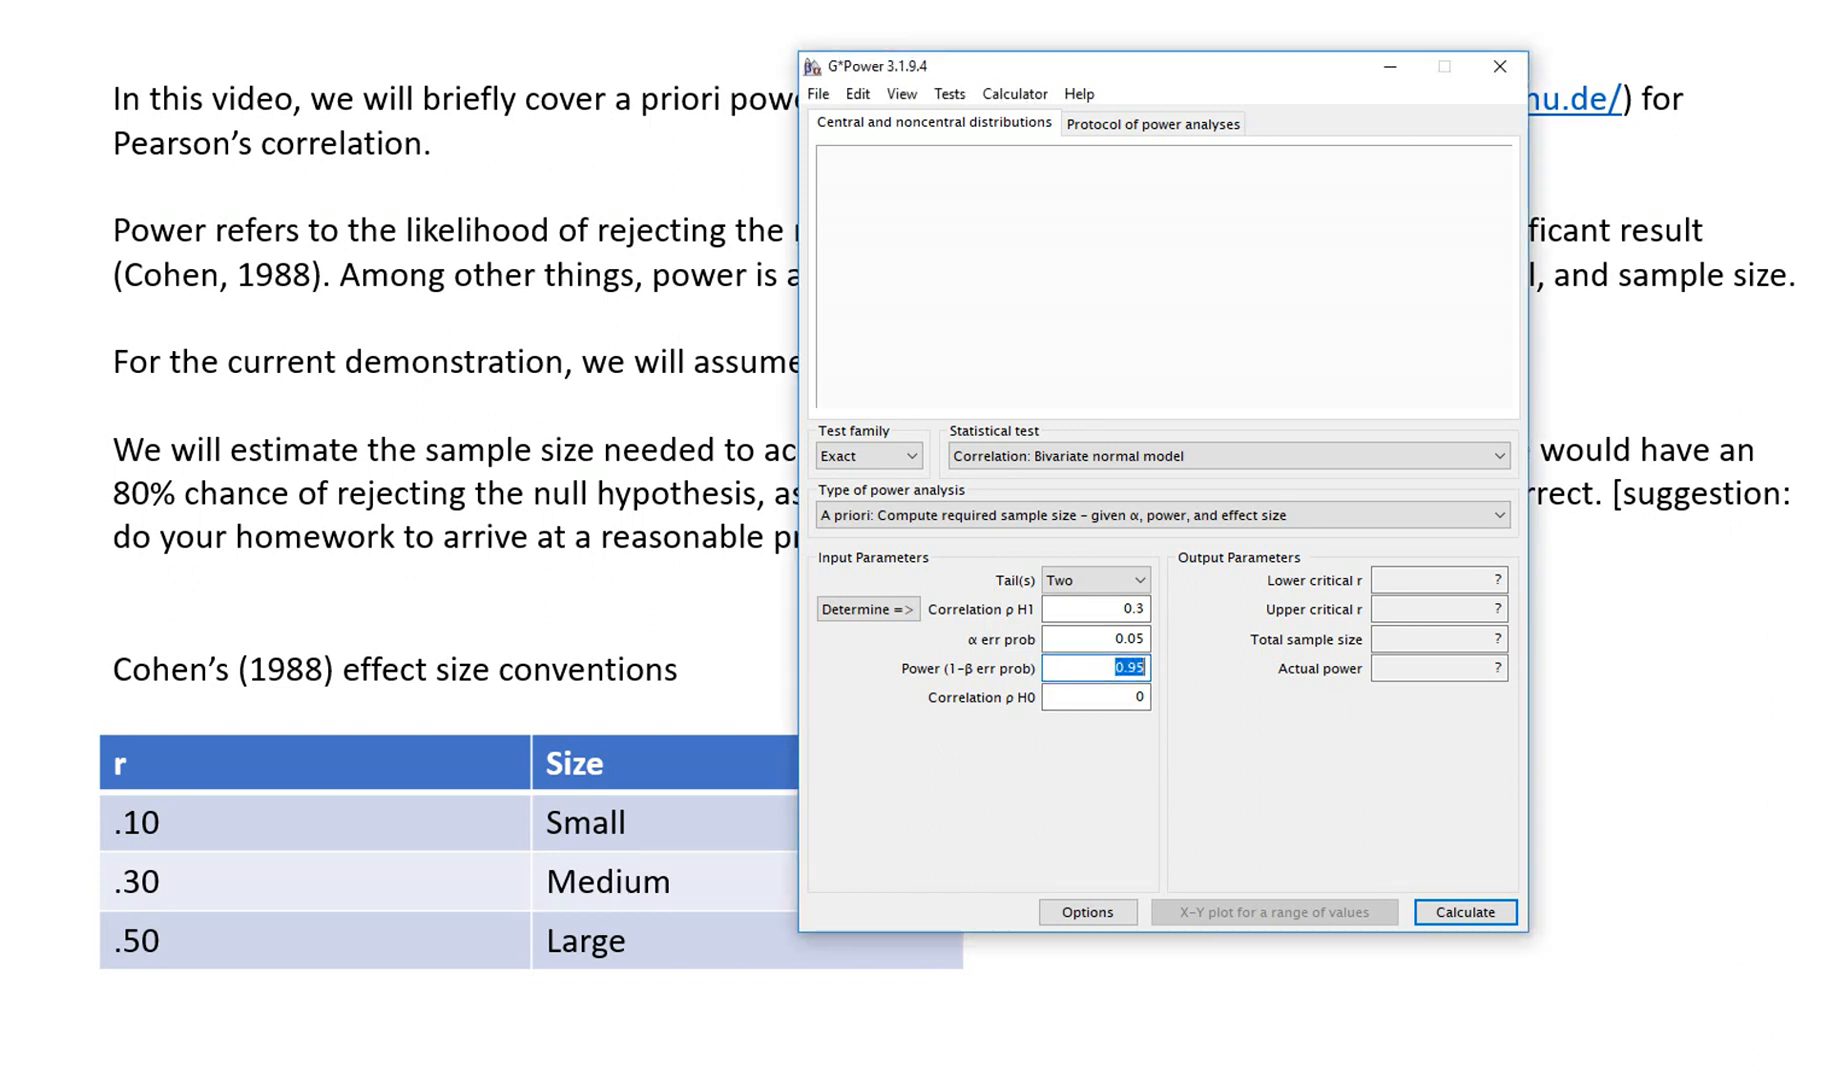
text(.80)
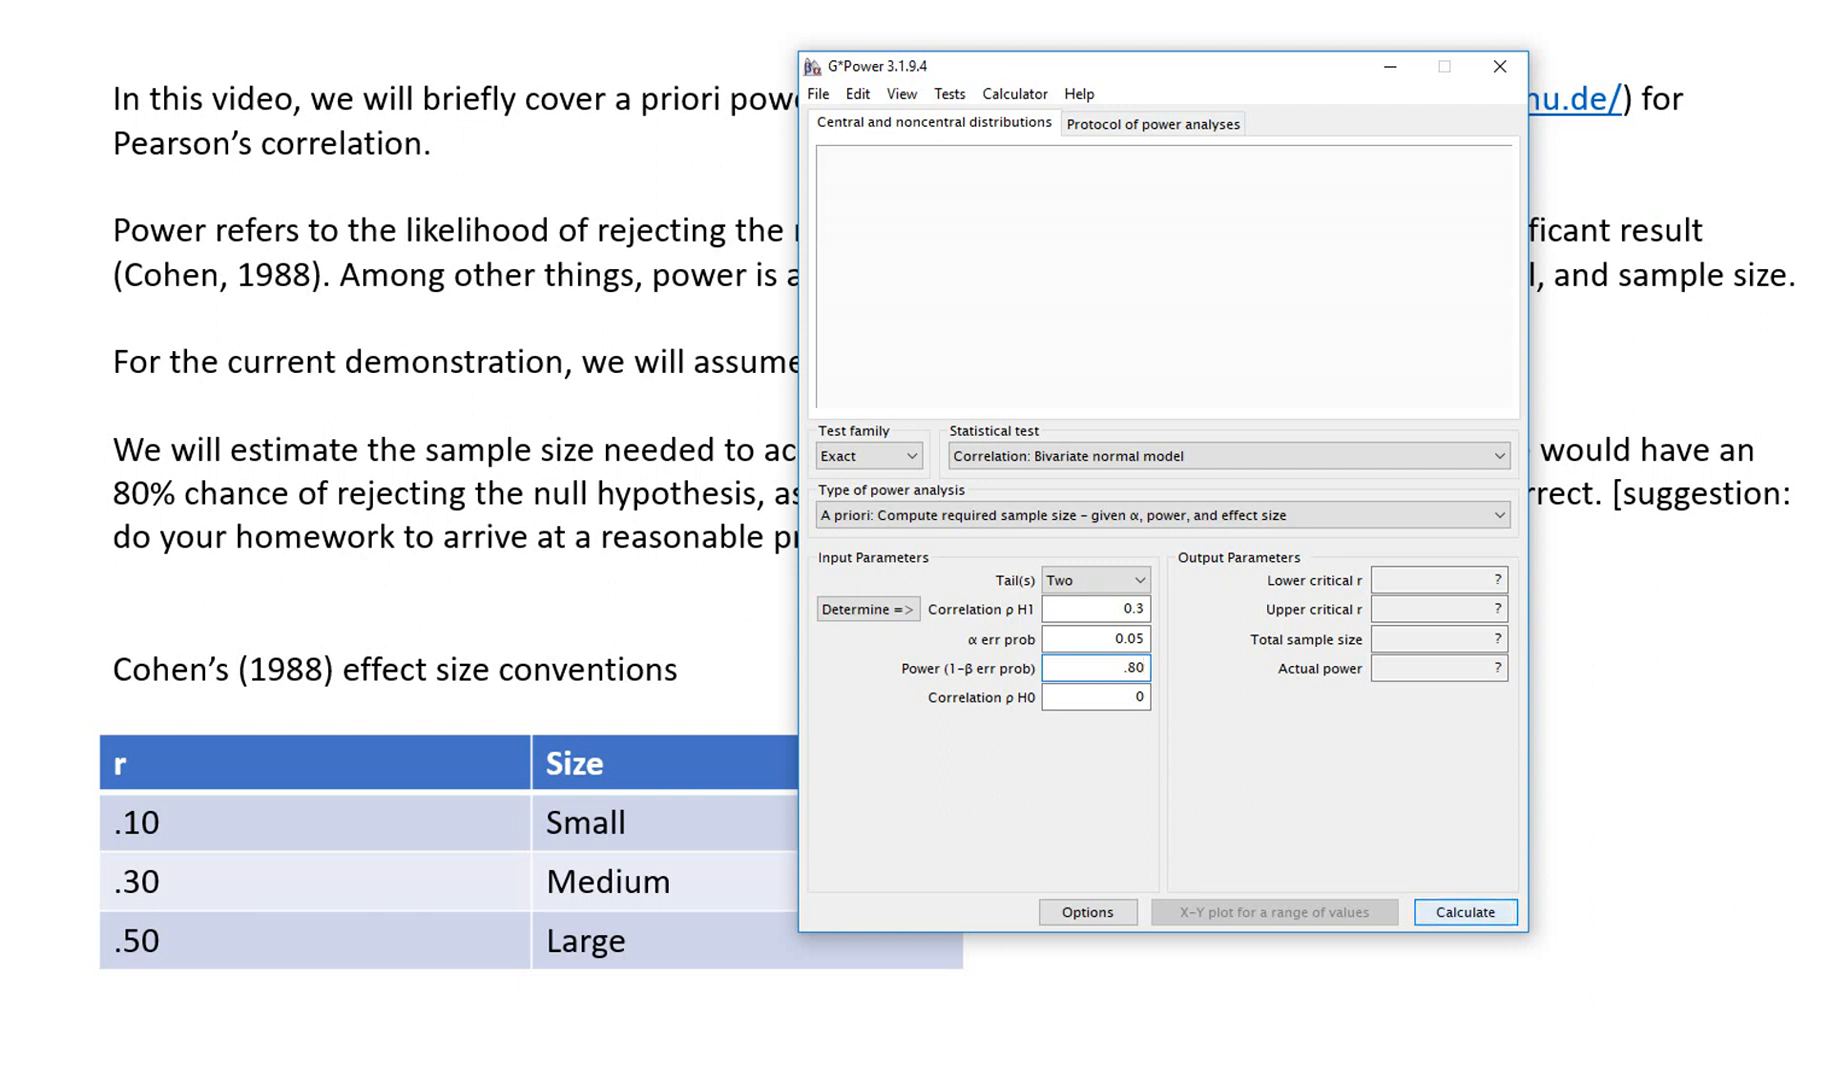
click(1465, 912)
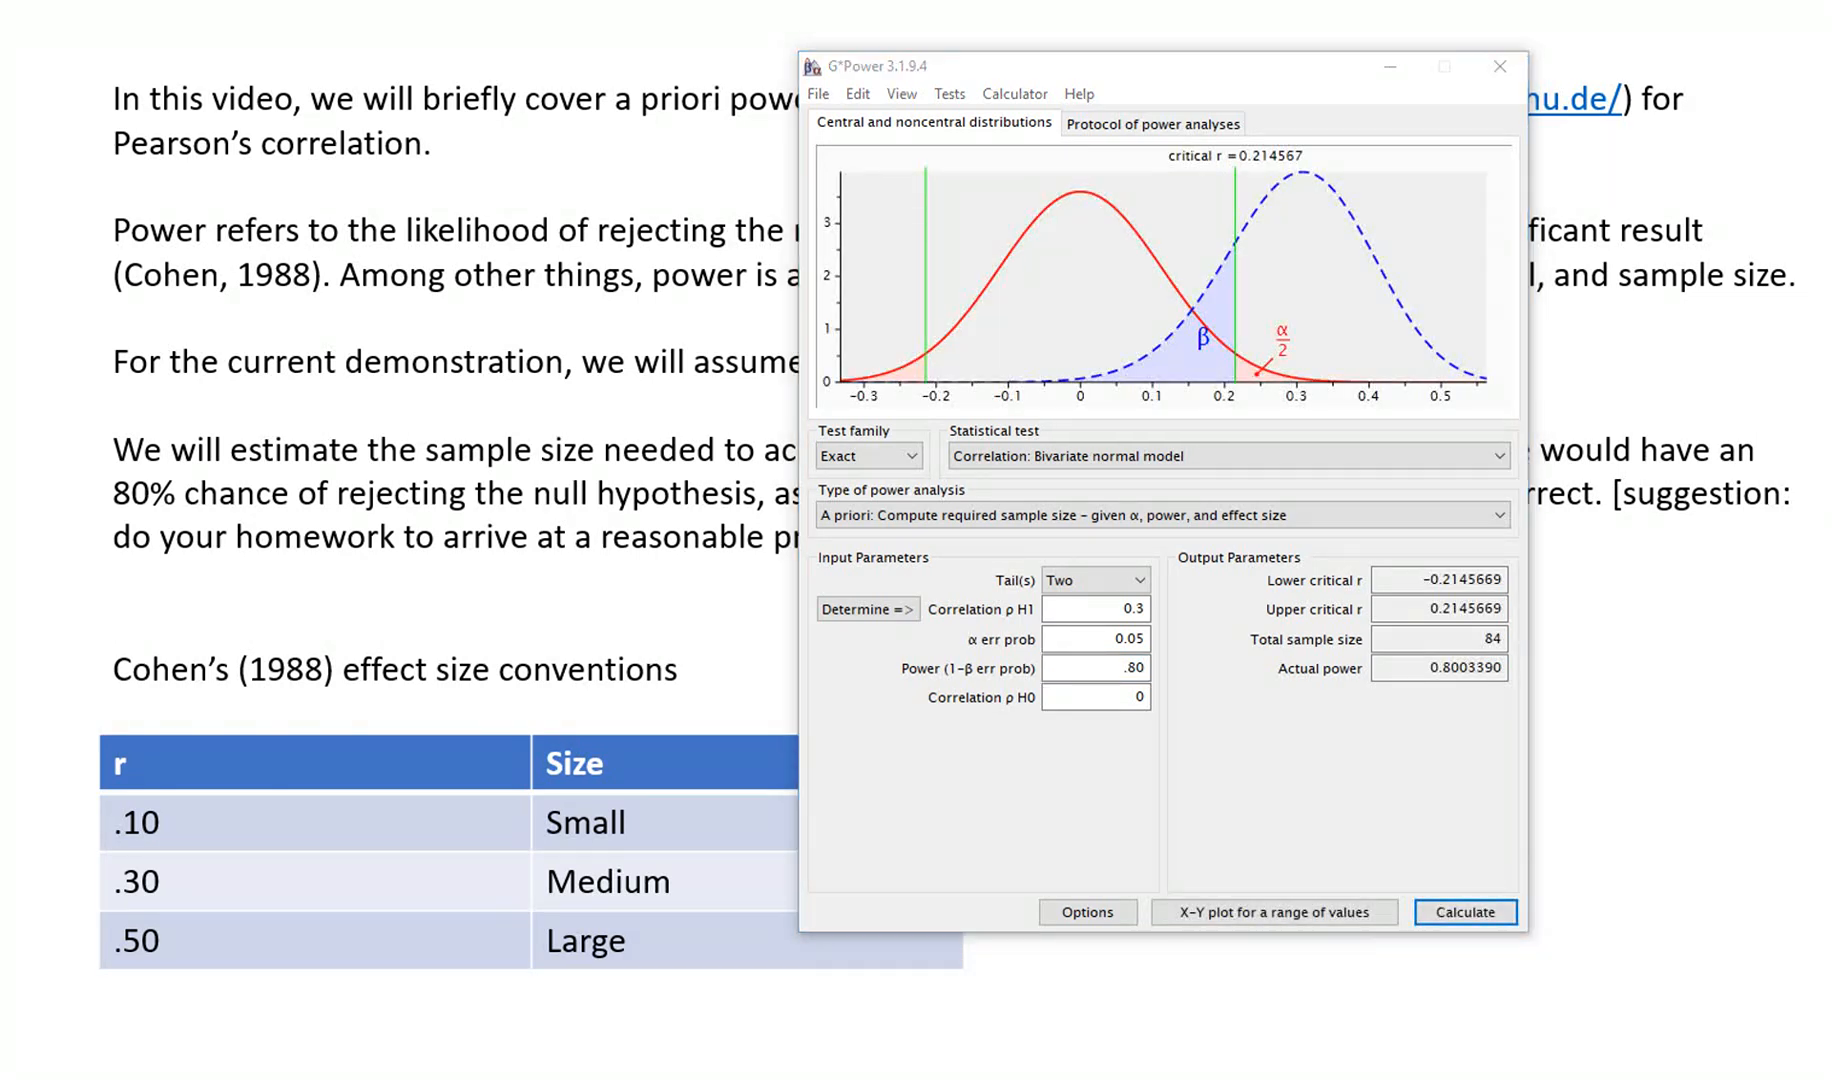
Examine the resulting total sample size in relation to the analysis type, tails, correlation, α and power inputs
drag(1279, 652, 1350, 650)
drag(930, 525, 1181, 531)
drag(1223, 531, 1293, 529)
mouse_move(1114, 620)
mouse_down()
mouse_move(1160, 615)
mouse_move(1151, 679)
mouse_up()
drag(1005, 592, 1064, 593)
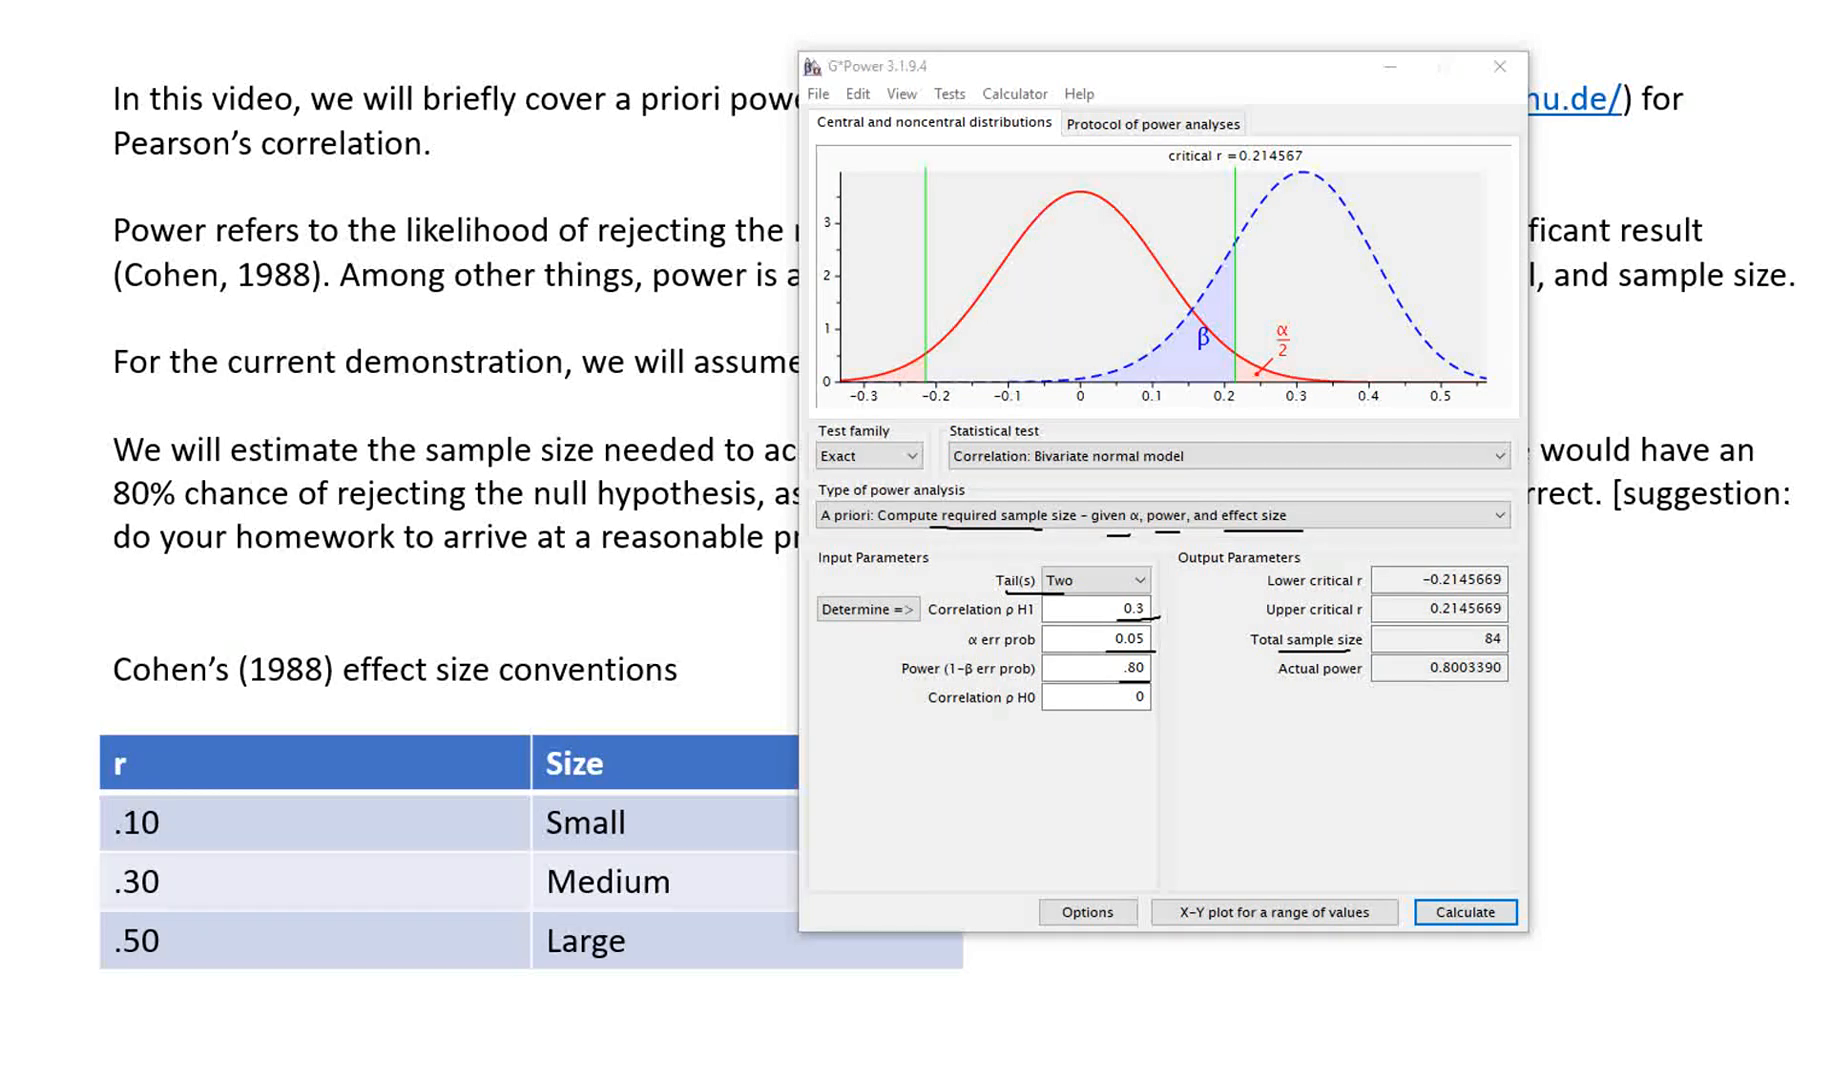
mouse_move(1492, 655)
mouse_down()
mouse_move(1490, 624)
mouse_move(1470, 652)
mouse_up()
key(Escape)
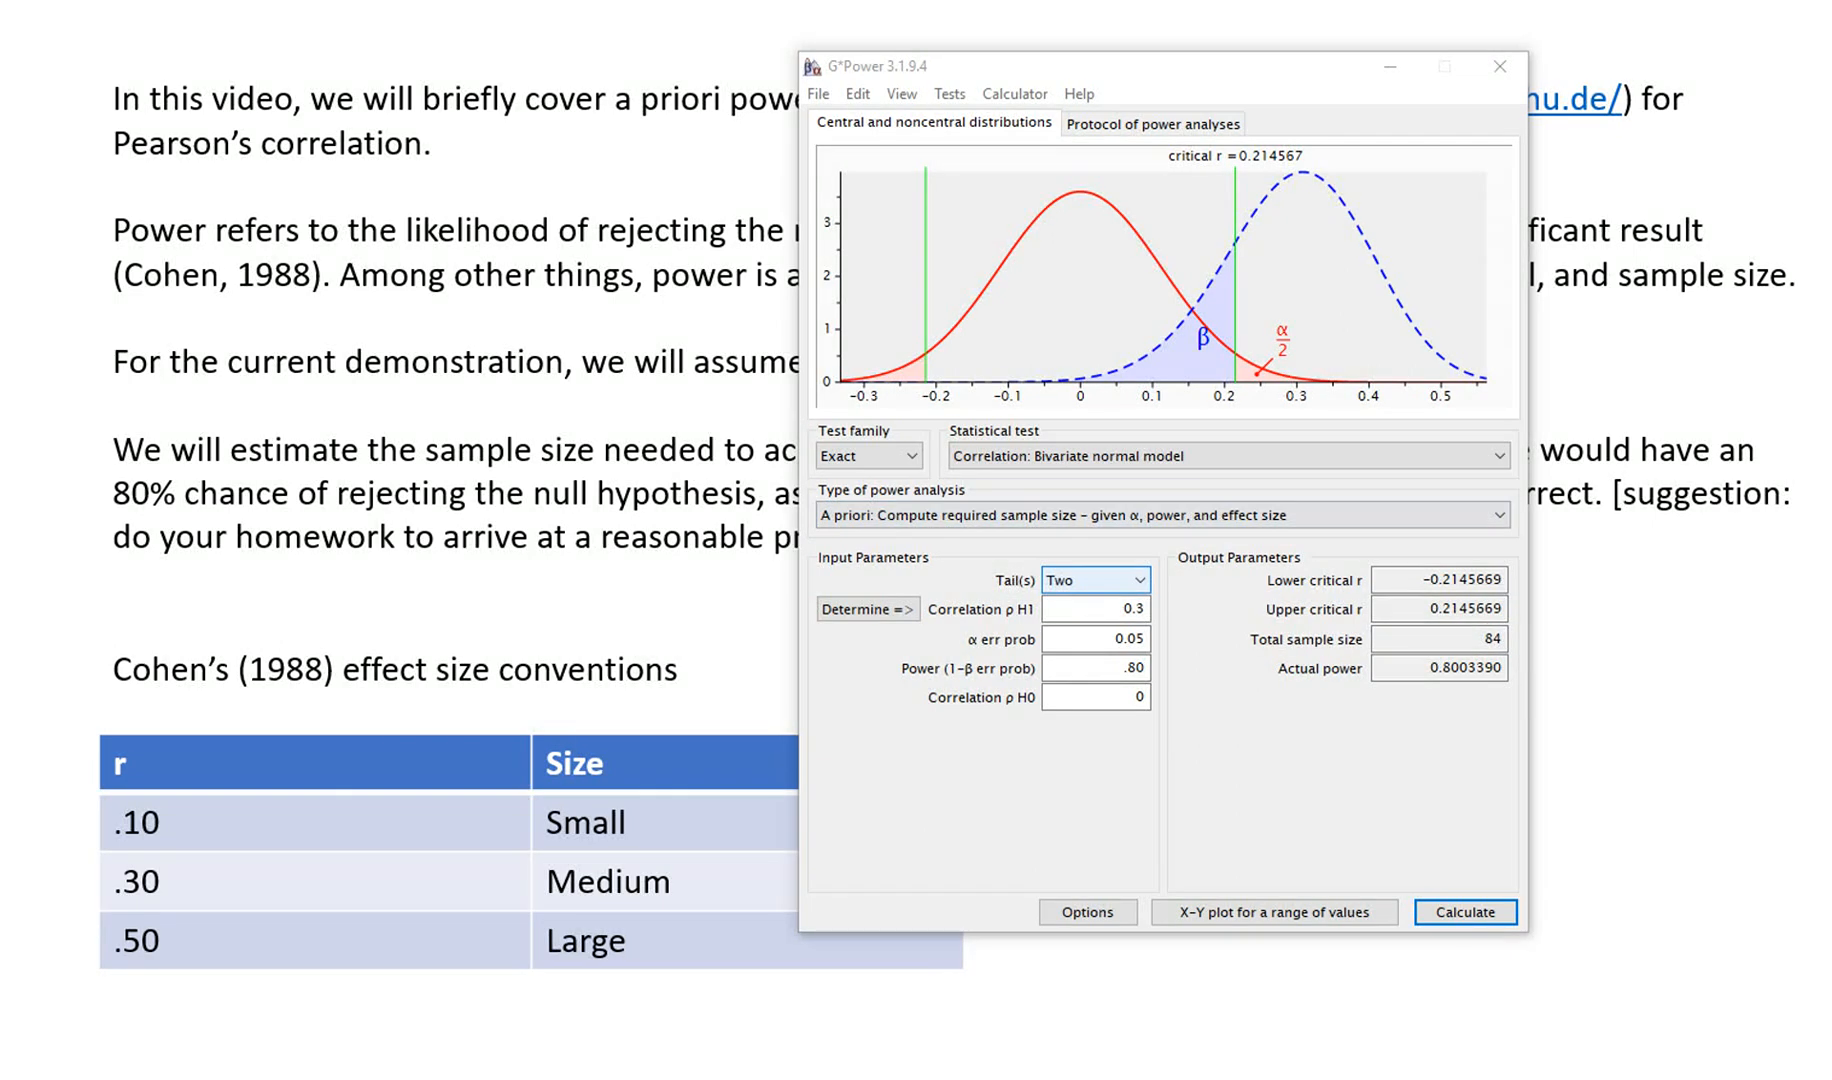
Switch the test to one tail, recalculate, and check the total sample size
click(1095, 580)
click(1090, 595)
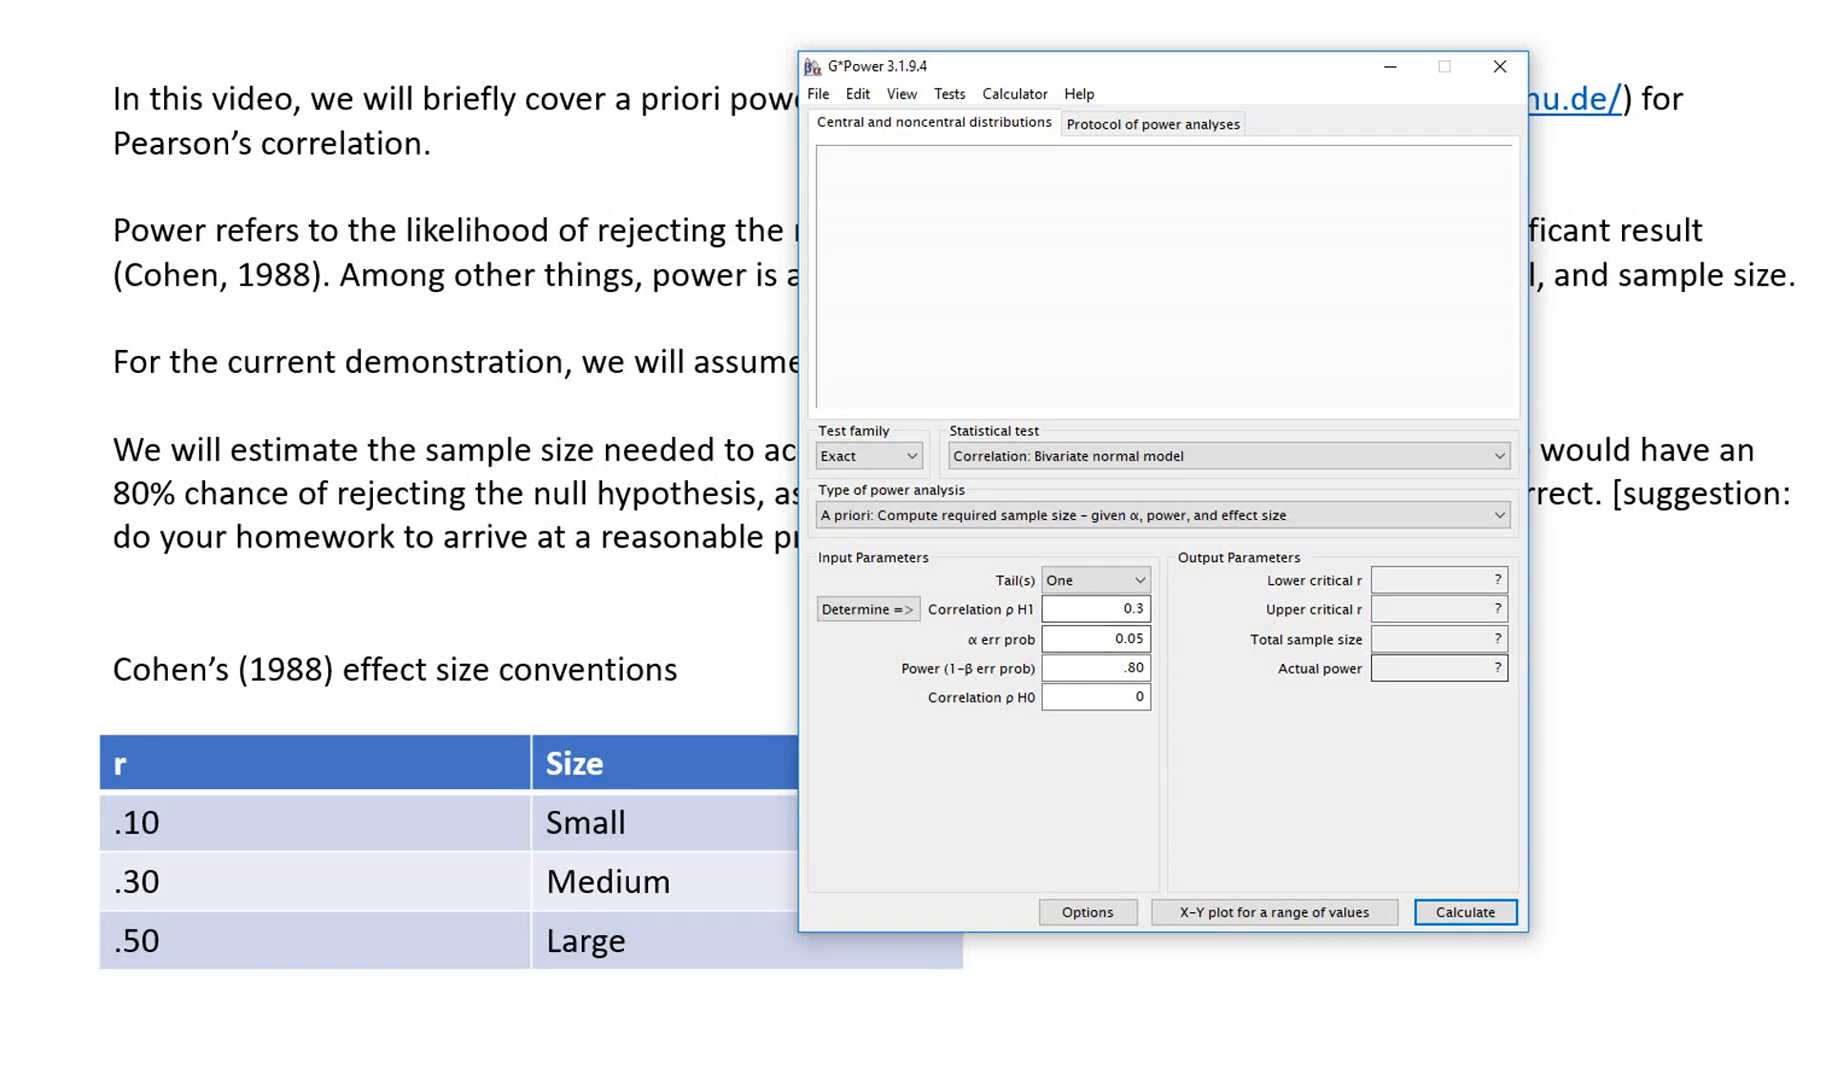
click(1465, 912)
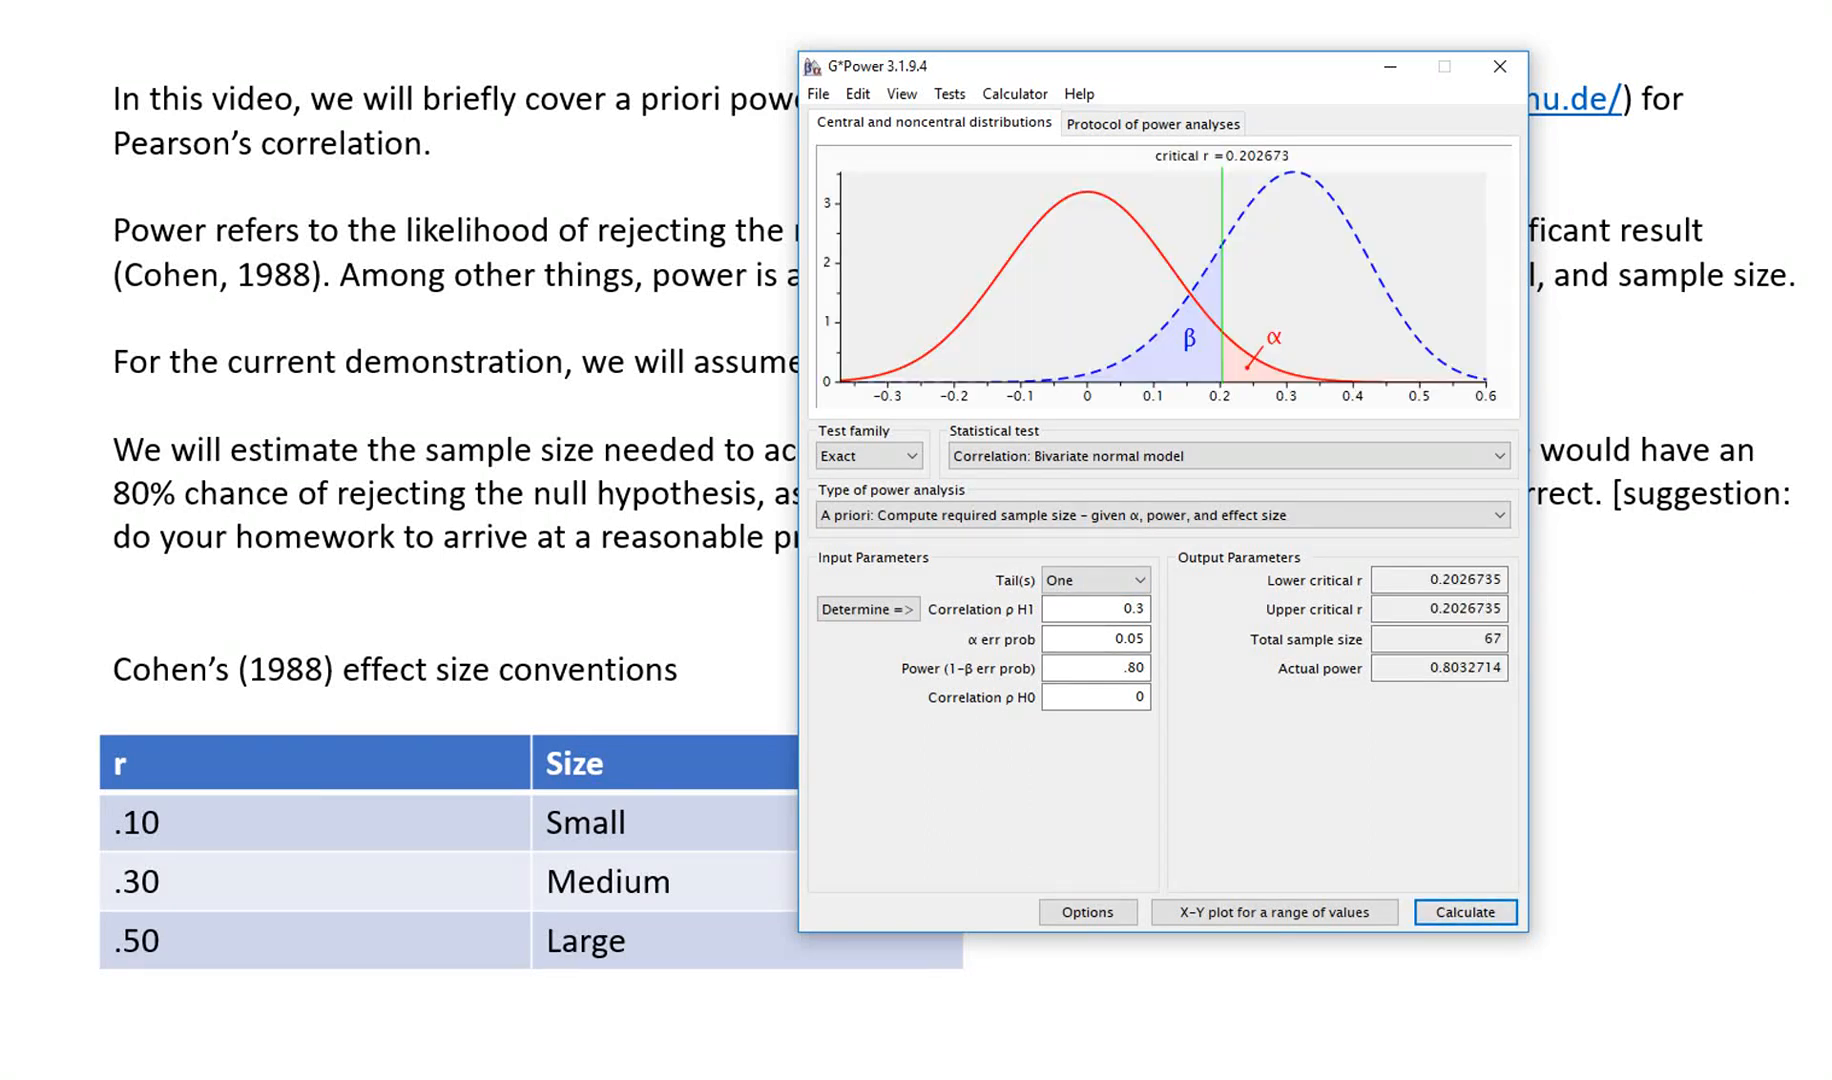
drag(1466, 647, 1530, 651)
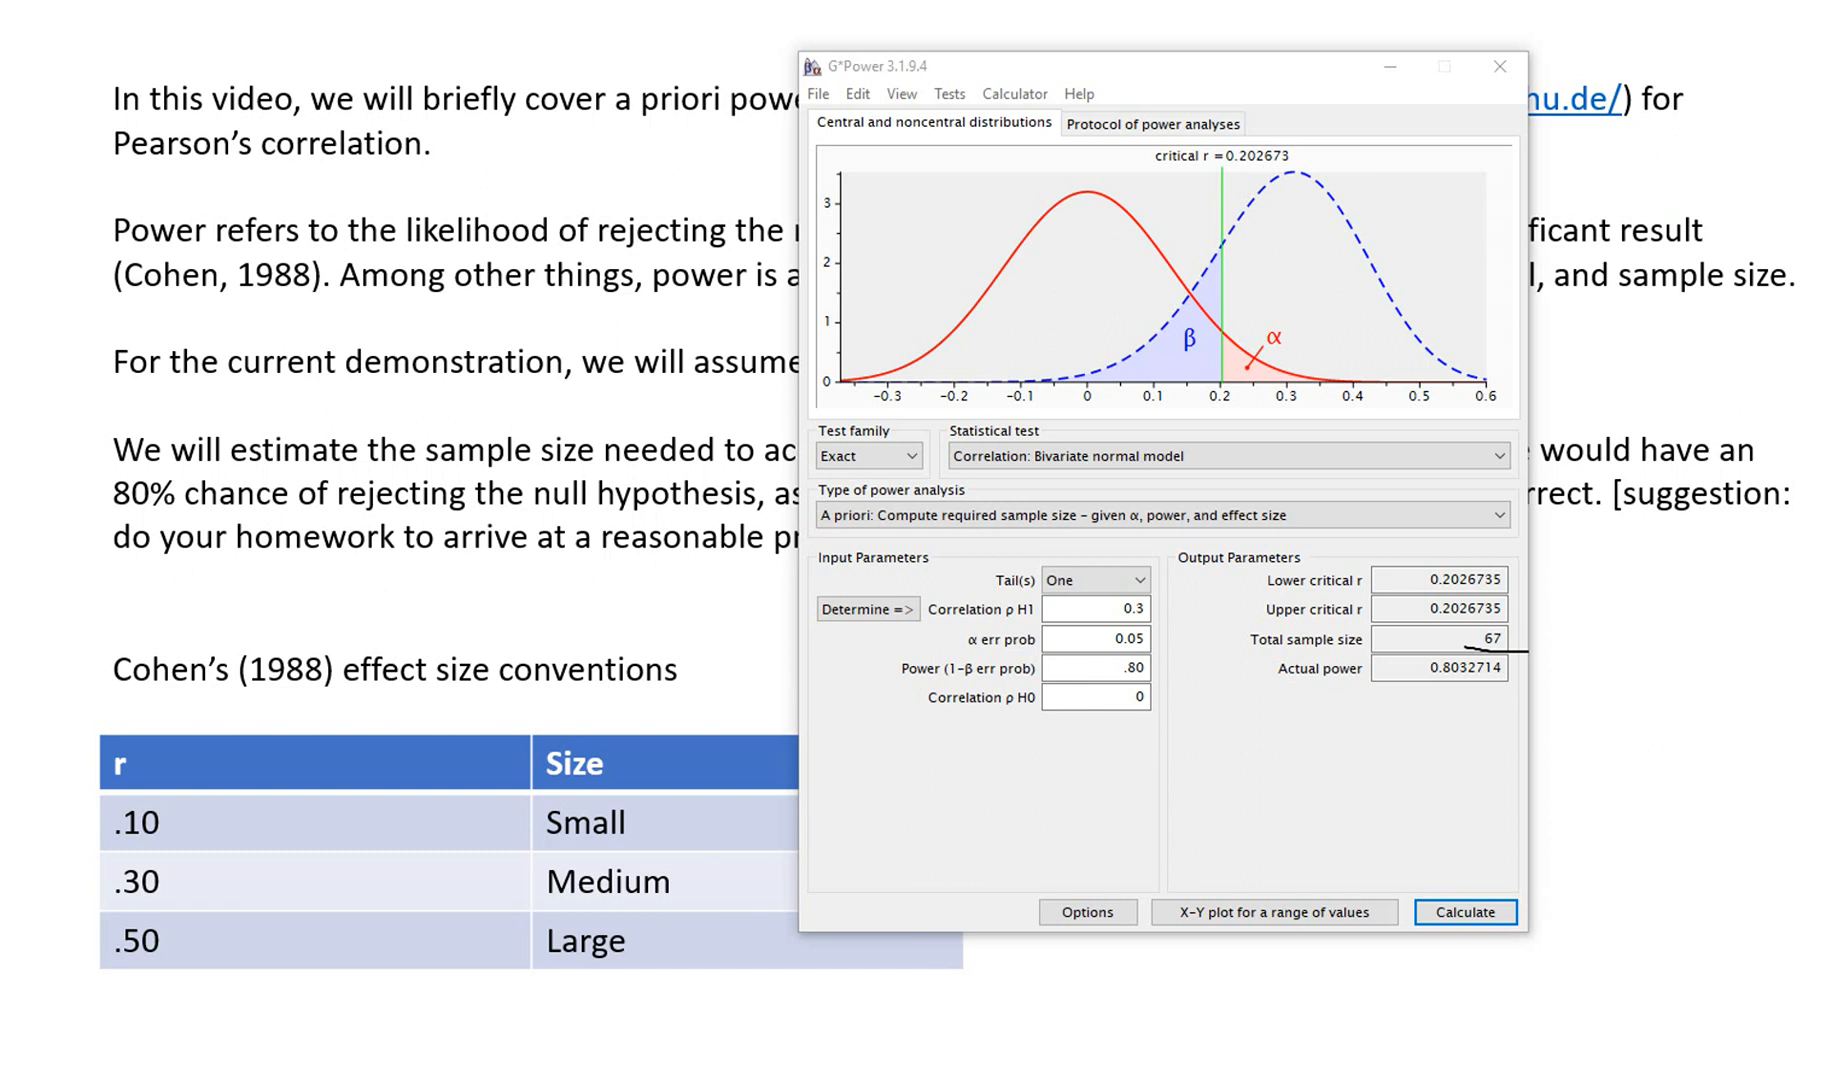
key(Escape)
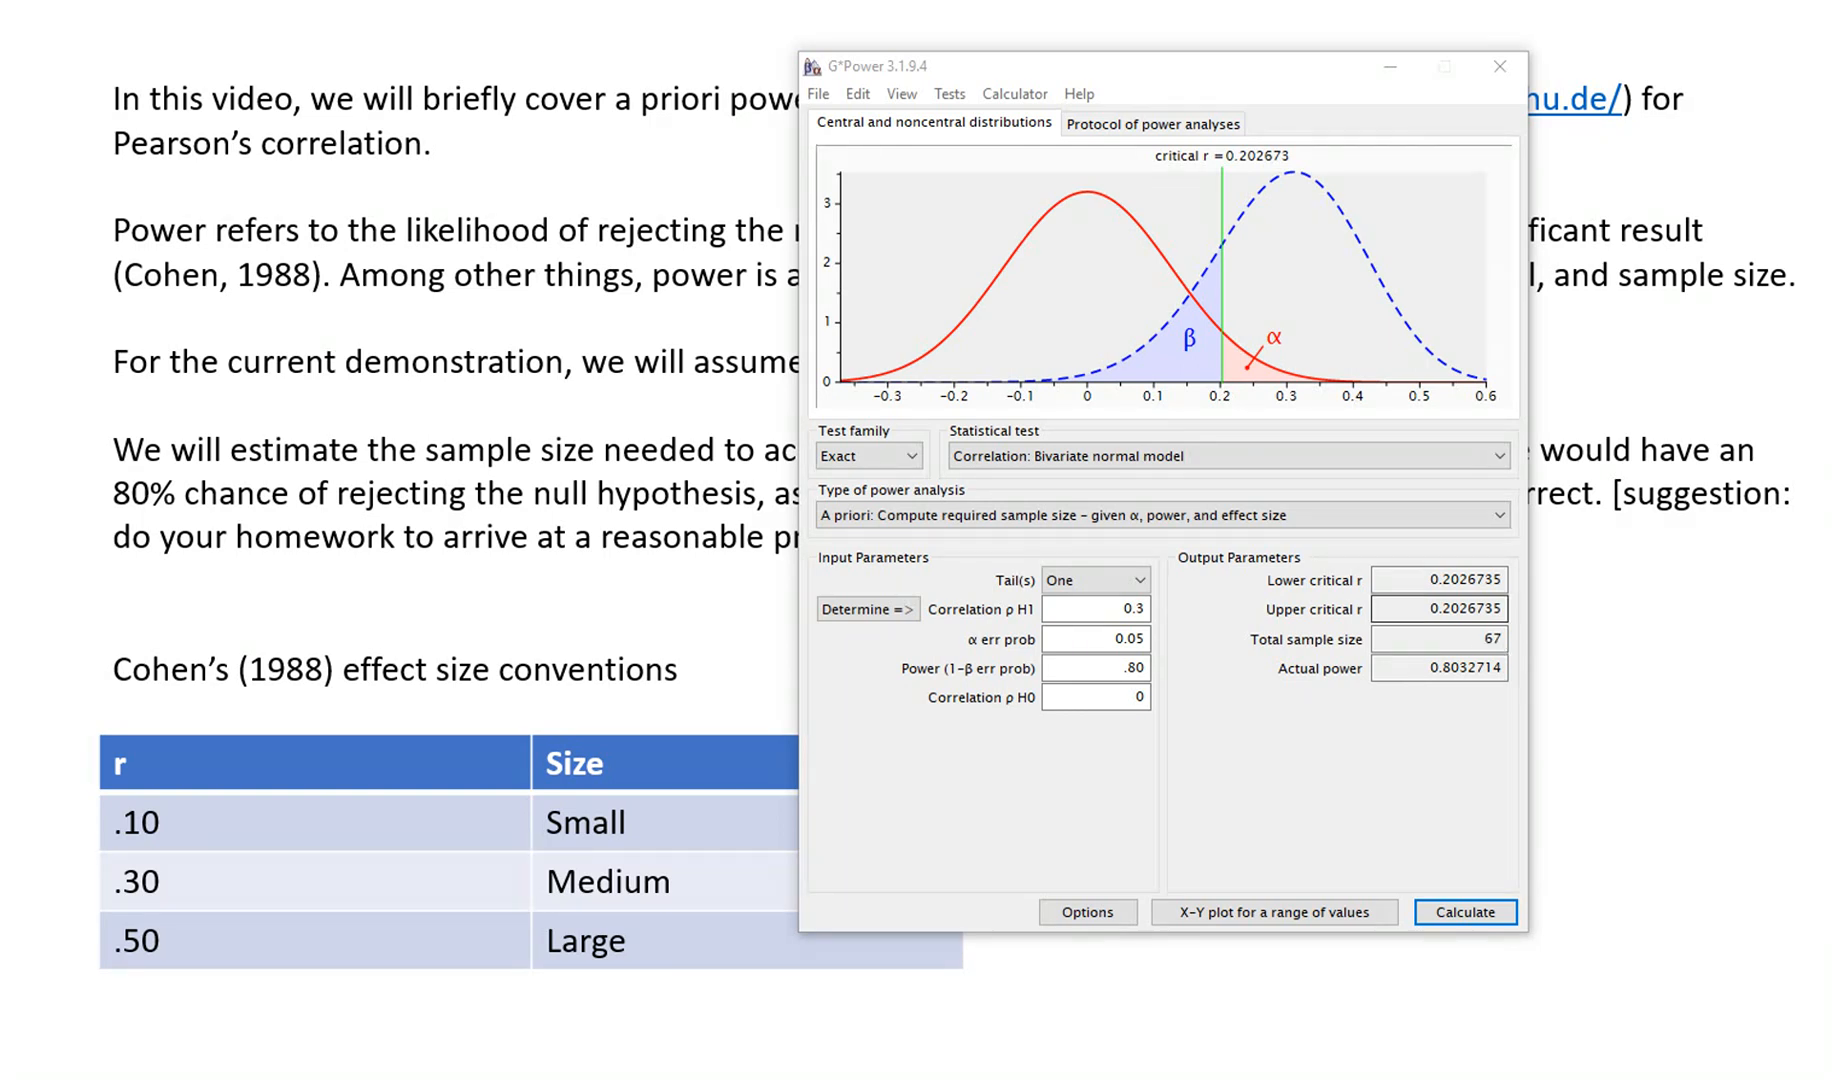
Return the test to two tails with a correlation ρ H1 of .10 and recalculate the required sample size
click(1096, 580)
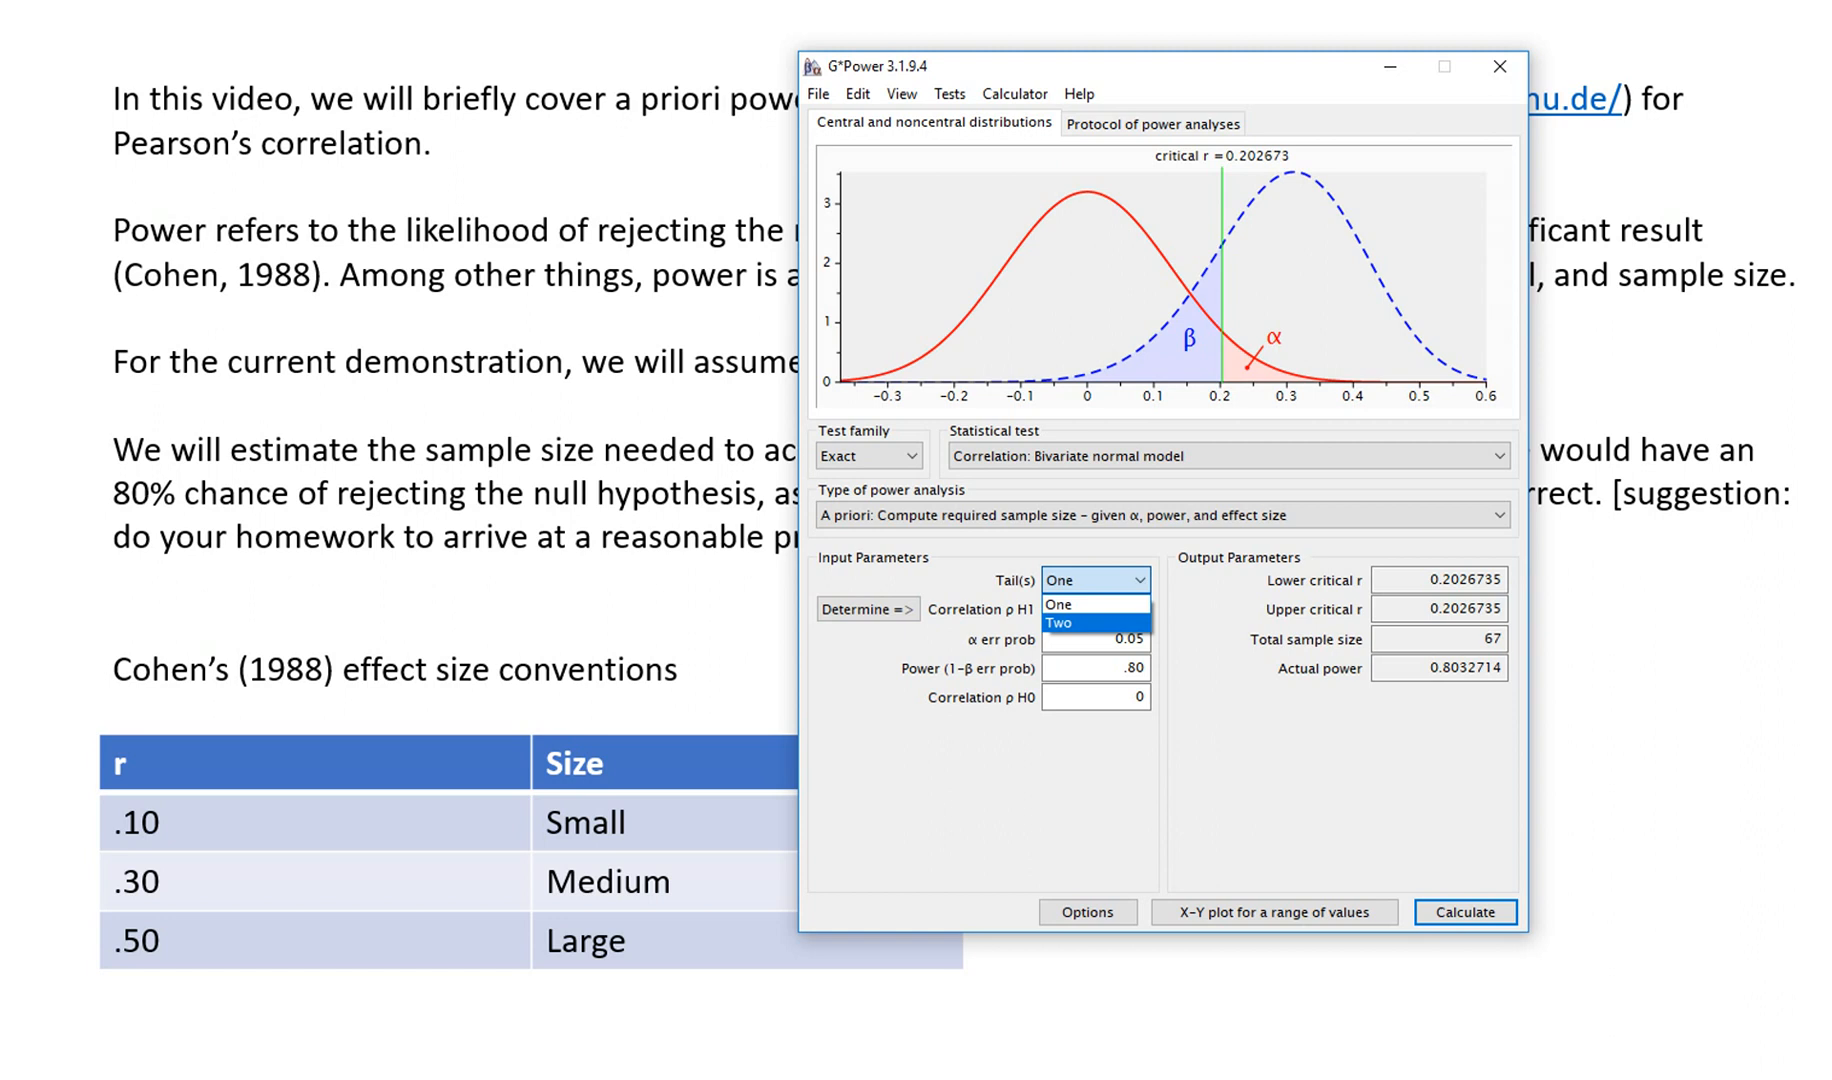
click(1096, 622)
key(Tab)
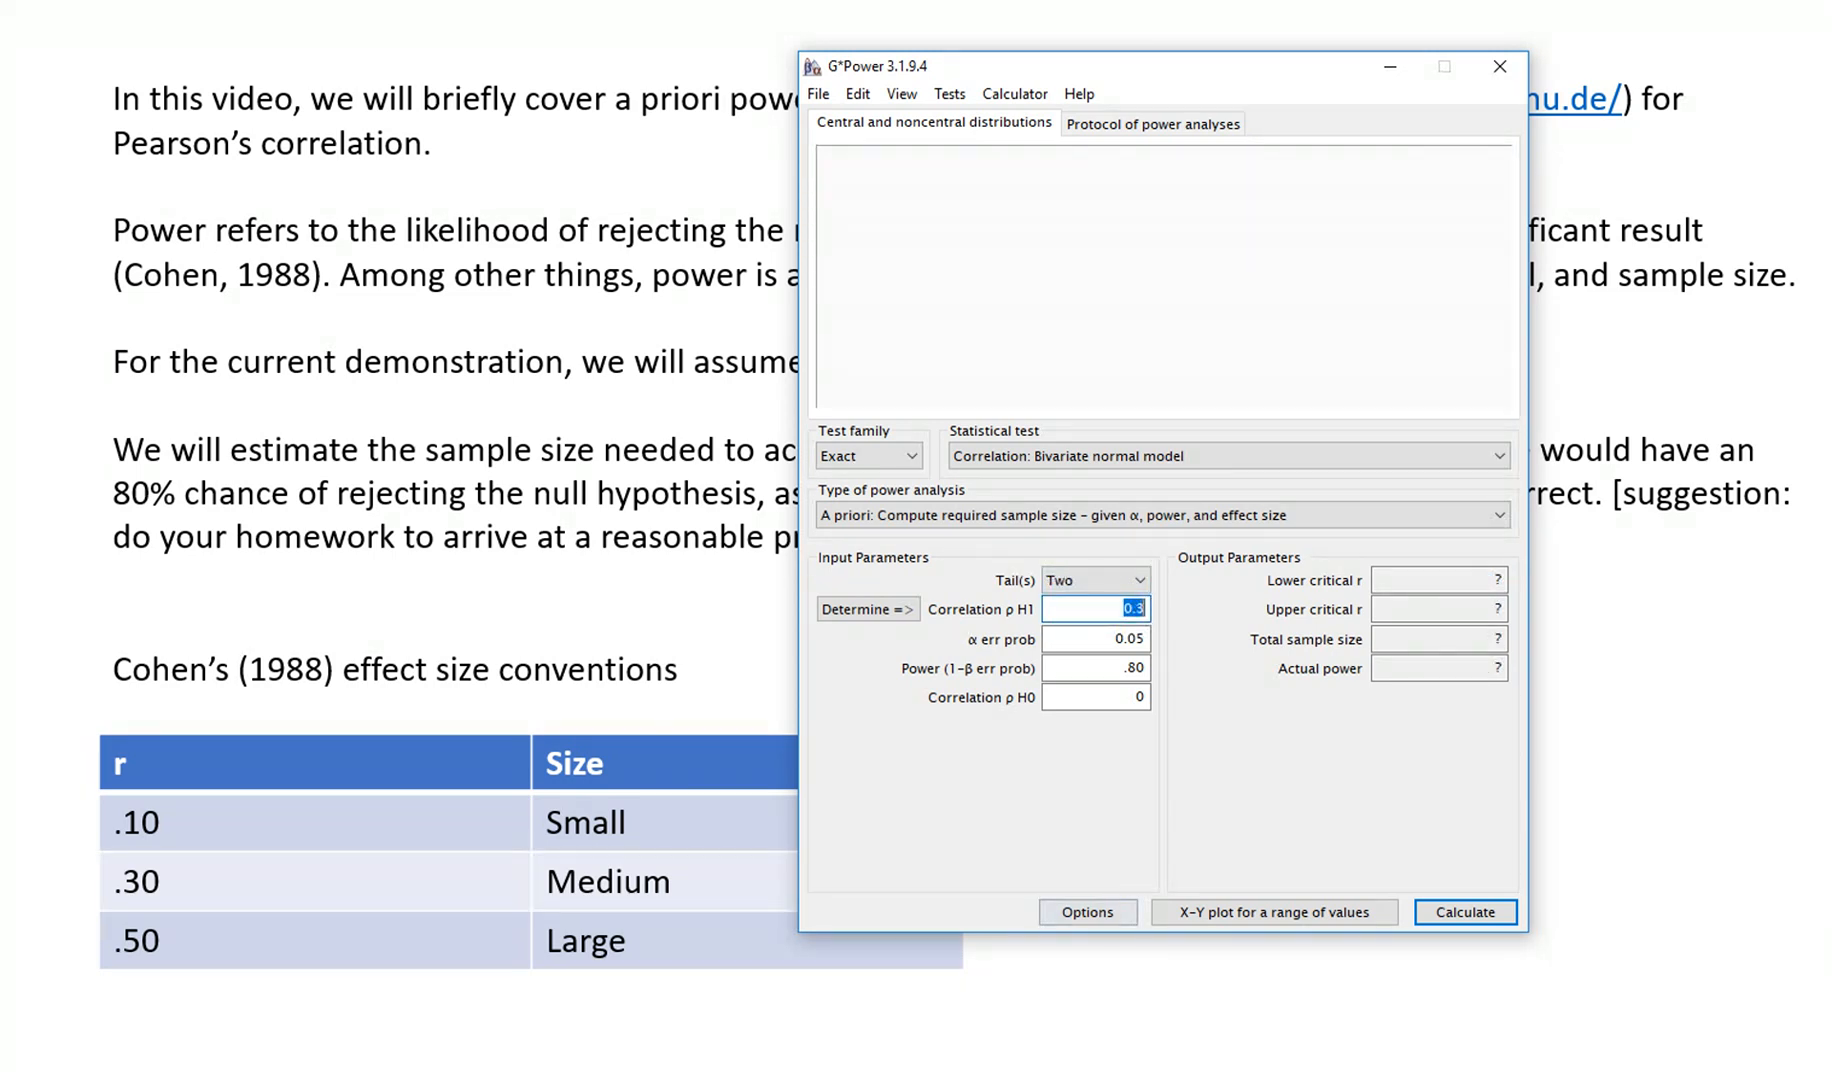
text(.10)
double_click(1139, 697)
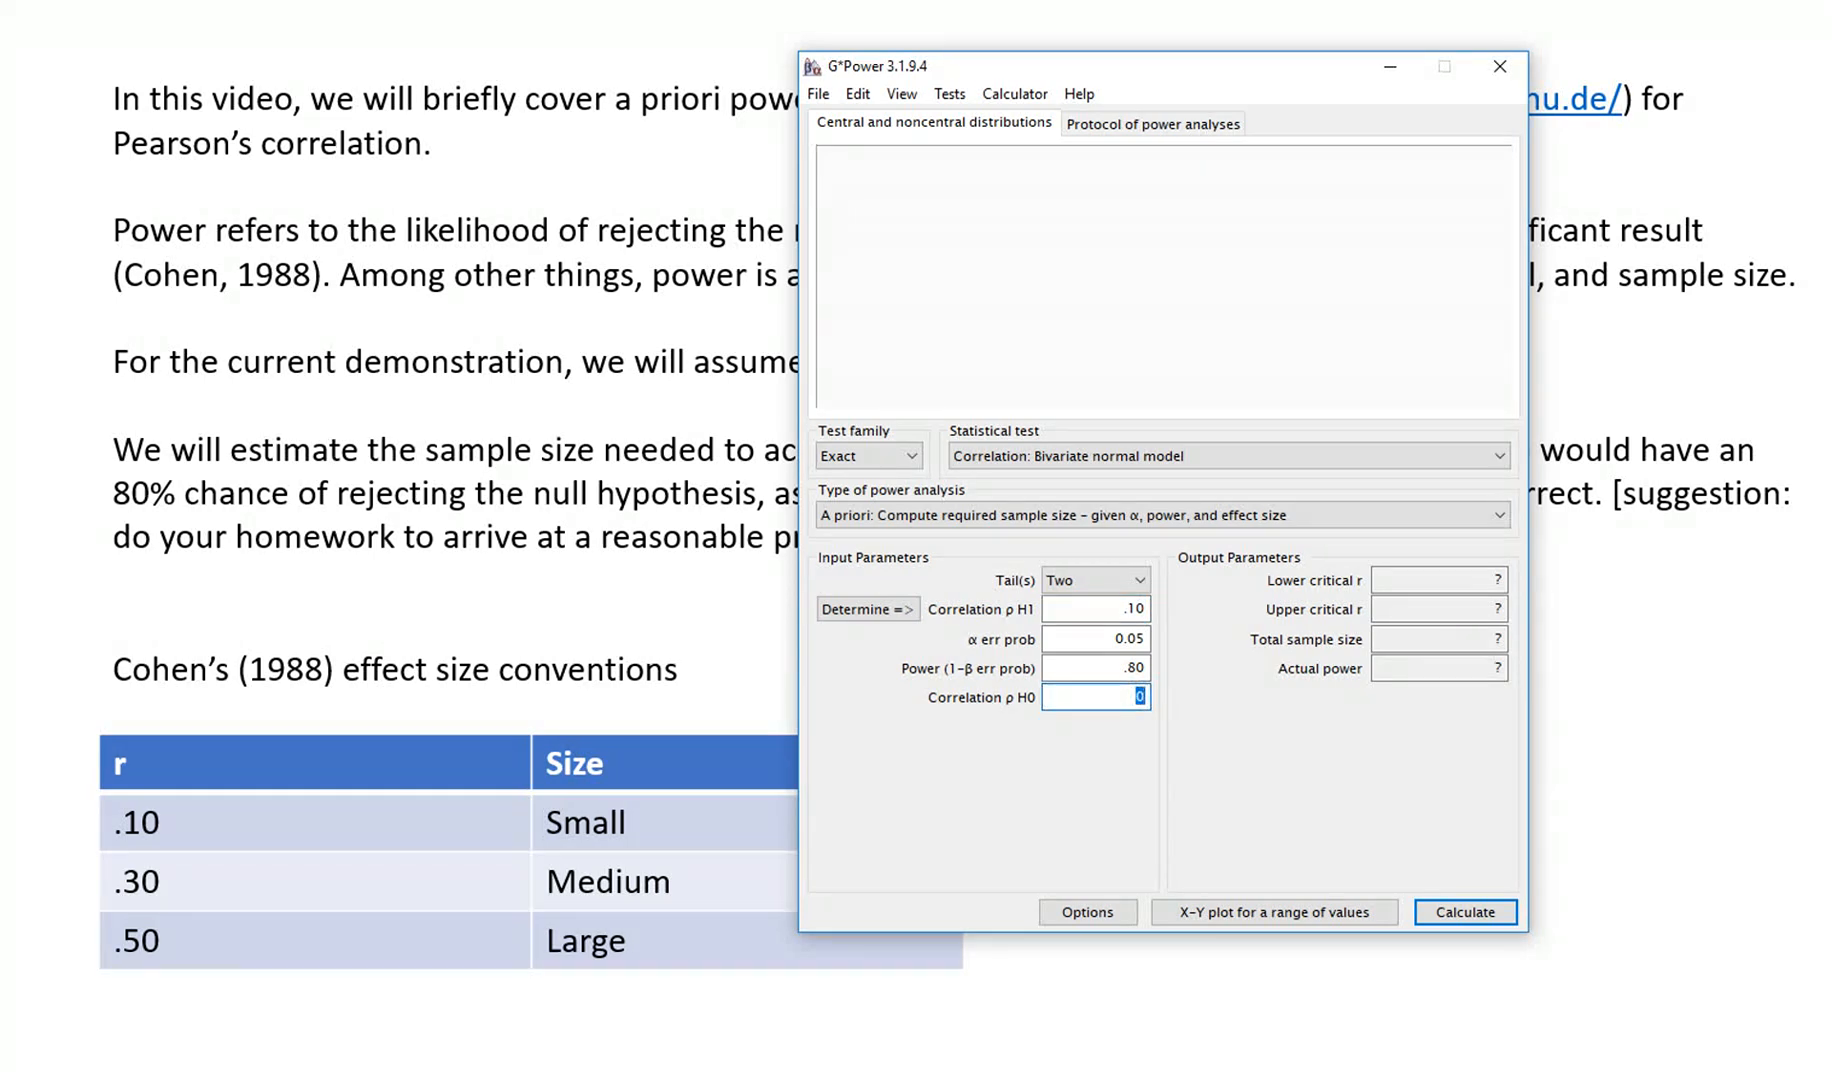
click(1465, 912)
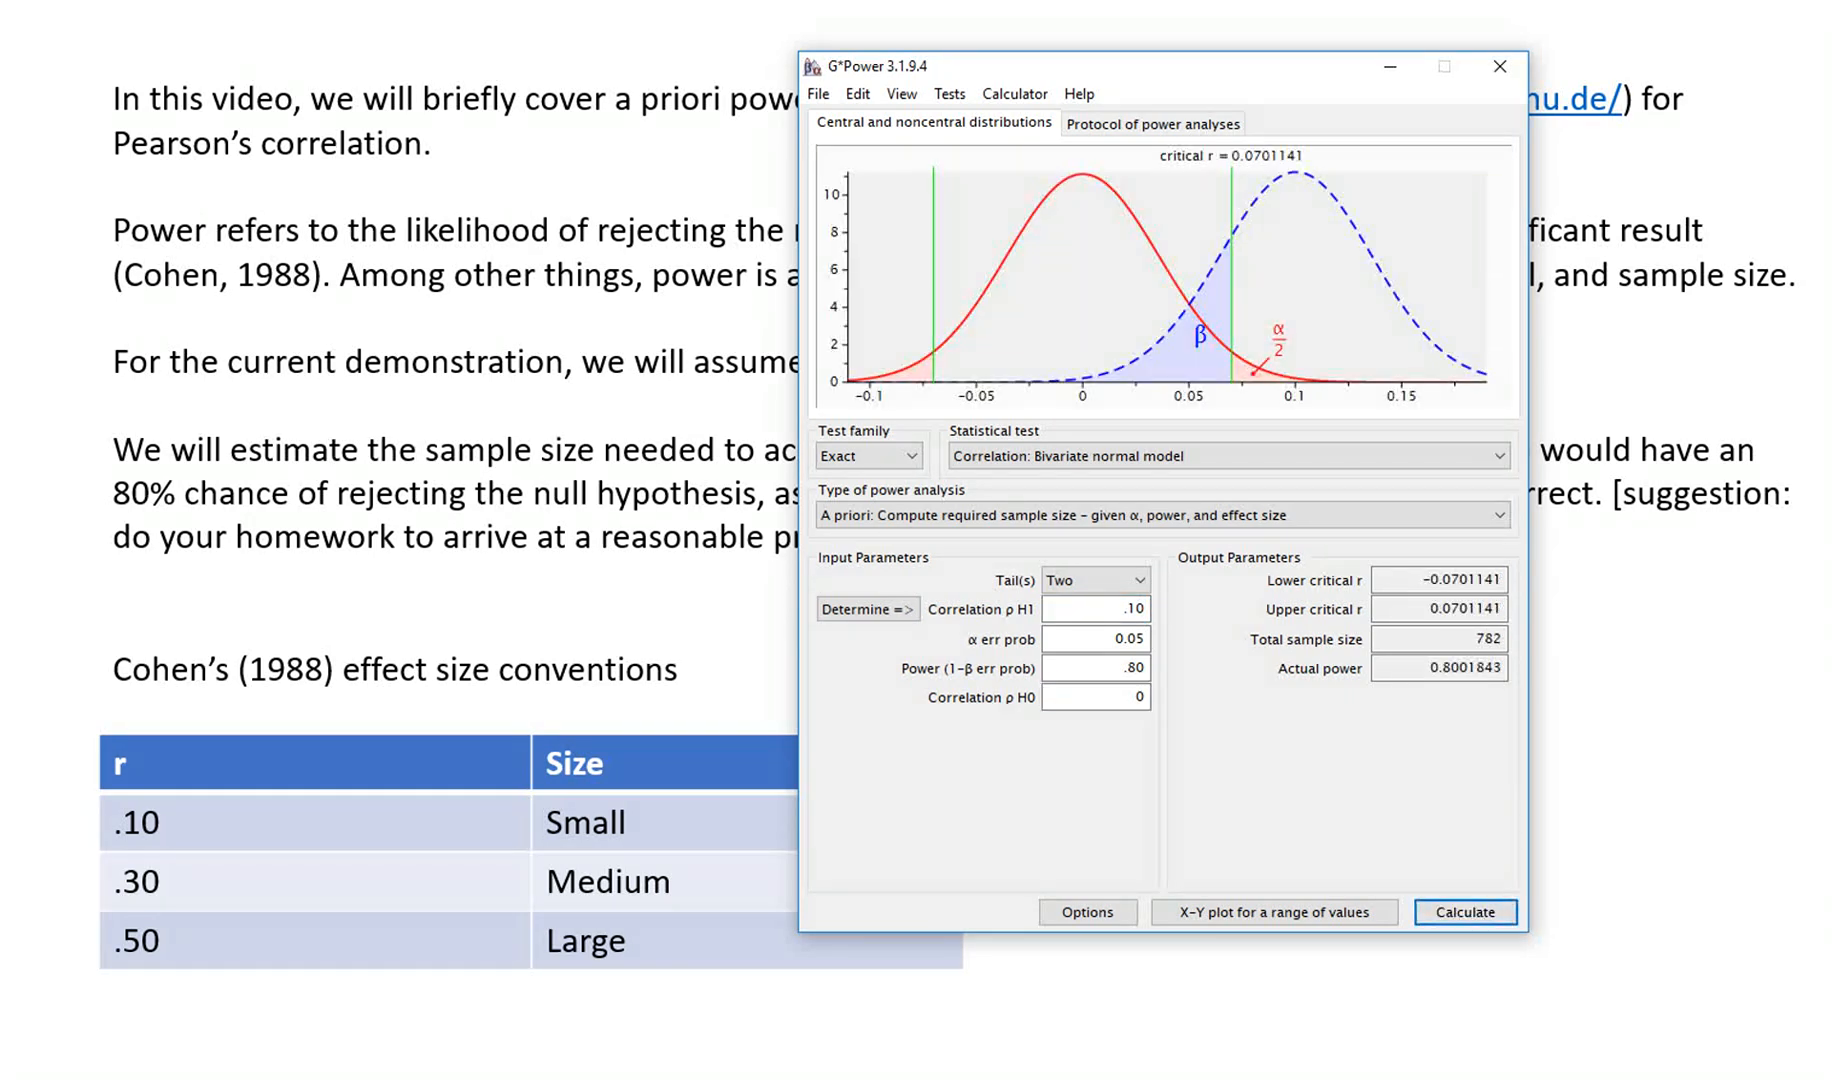
Examine the total sample size and actual power calculated for the small correlation
double_click(1483, 639)
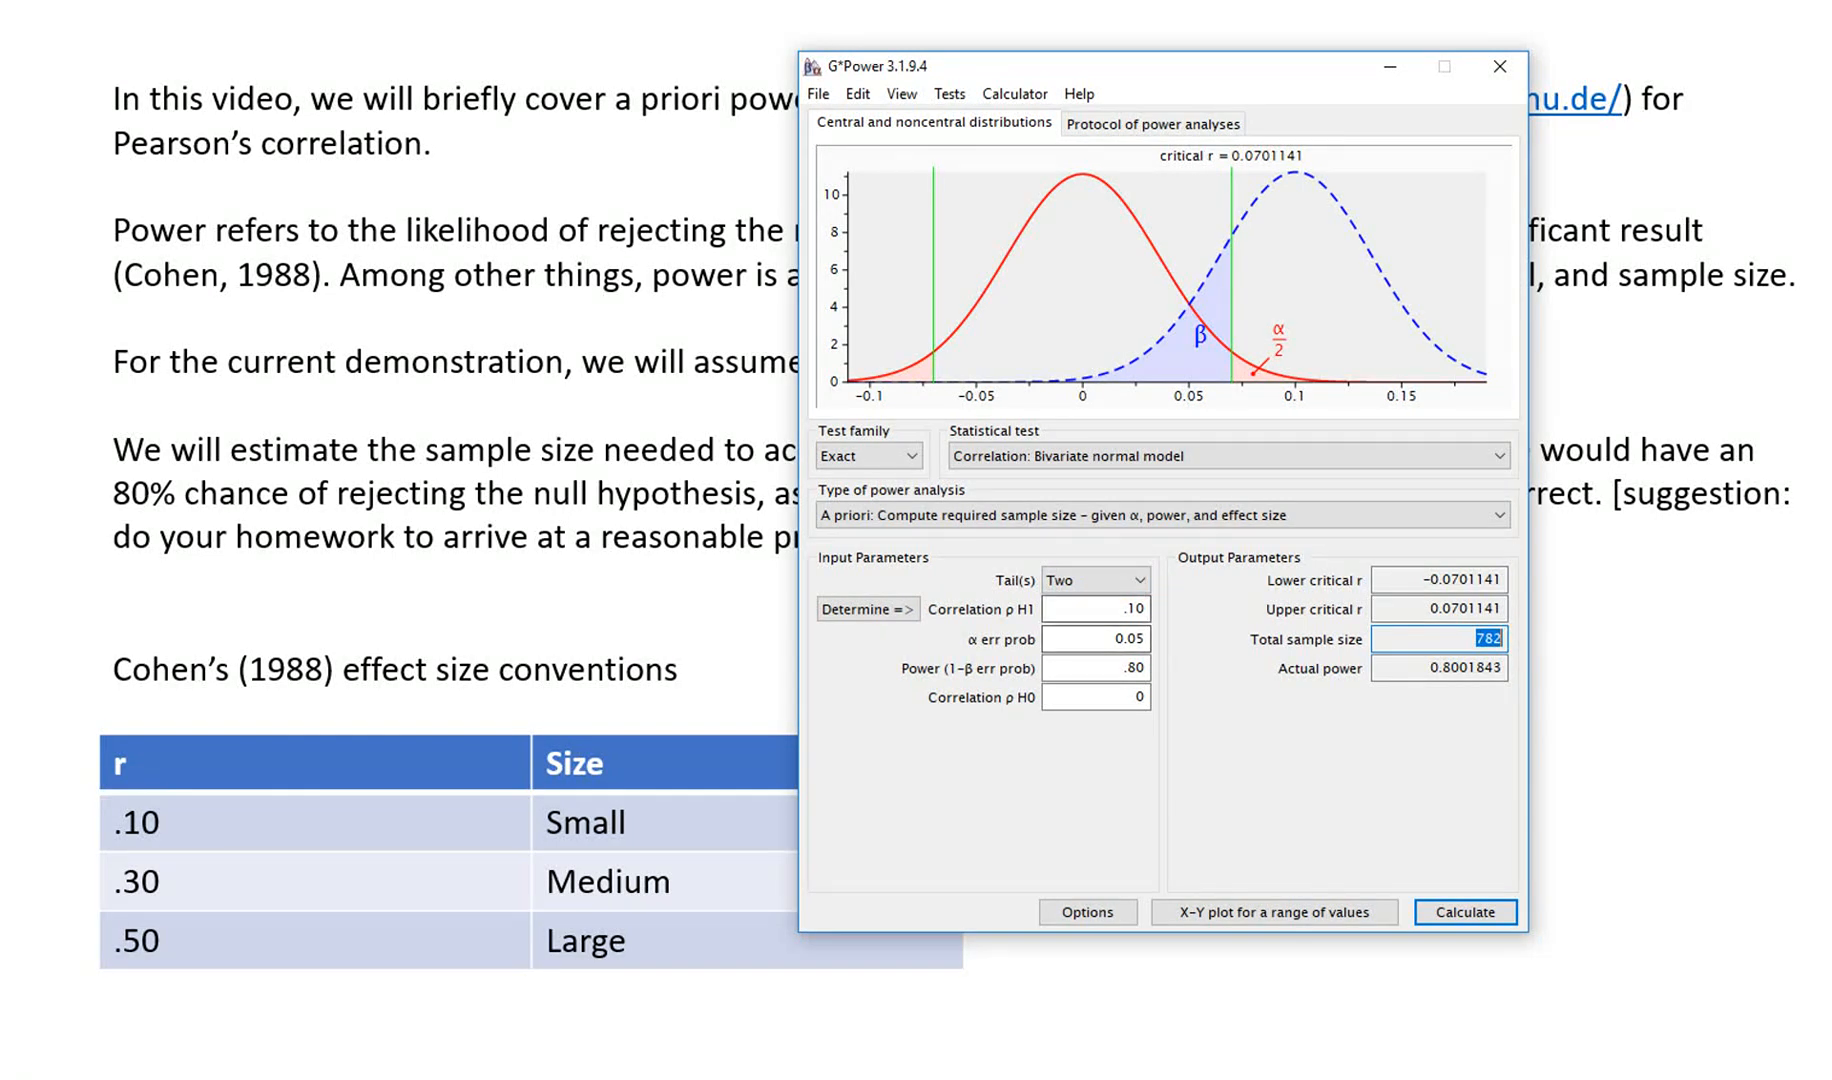
double_click(1134, 609)
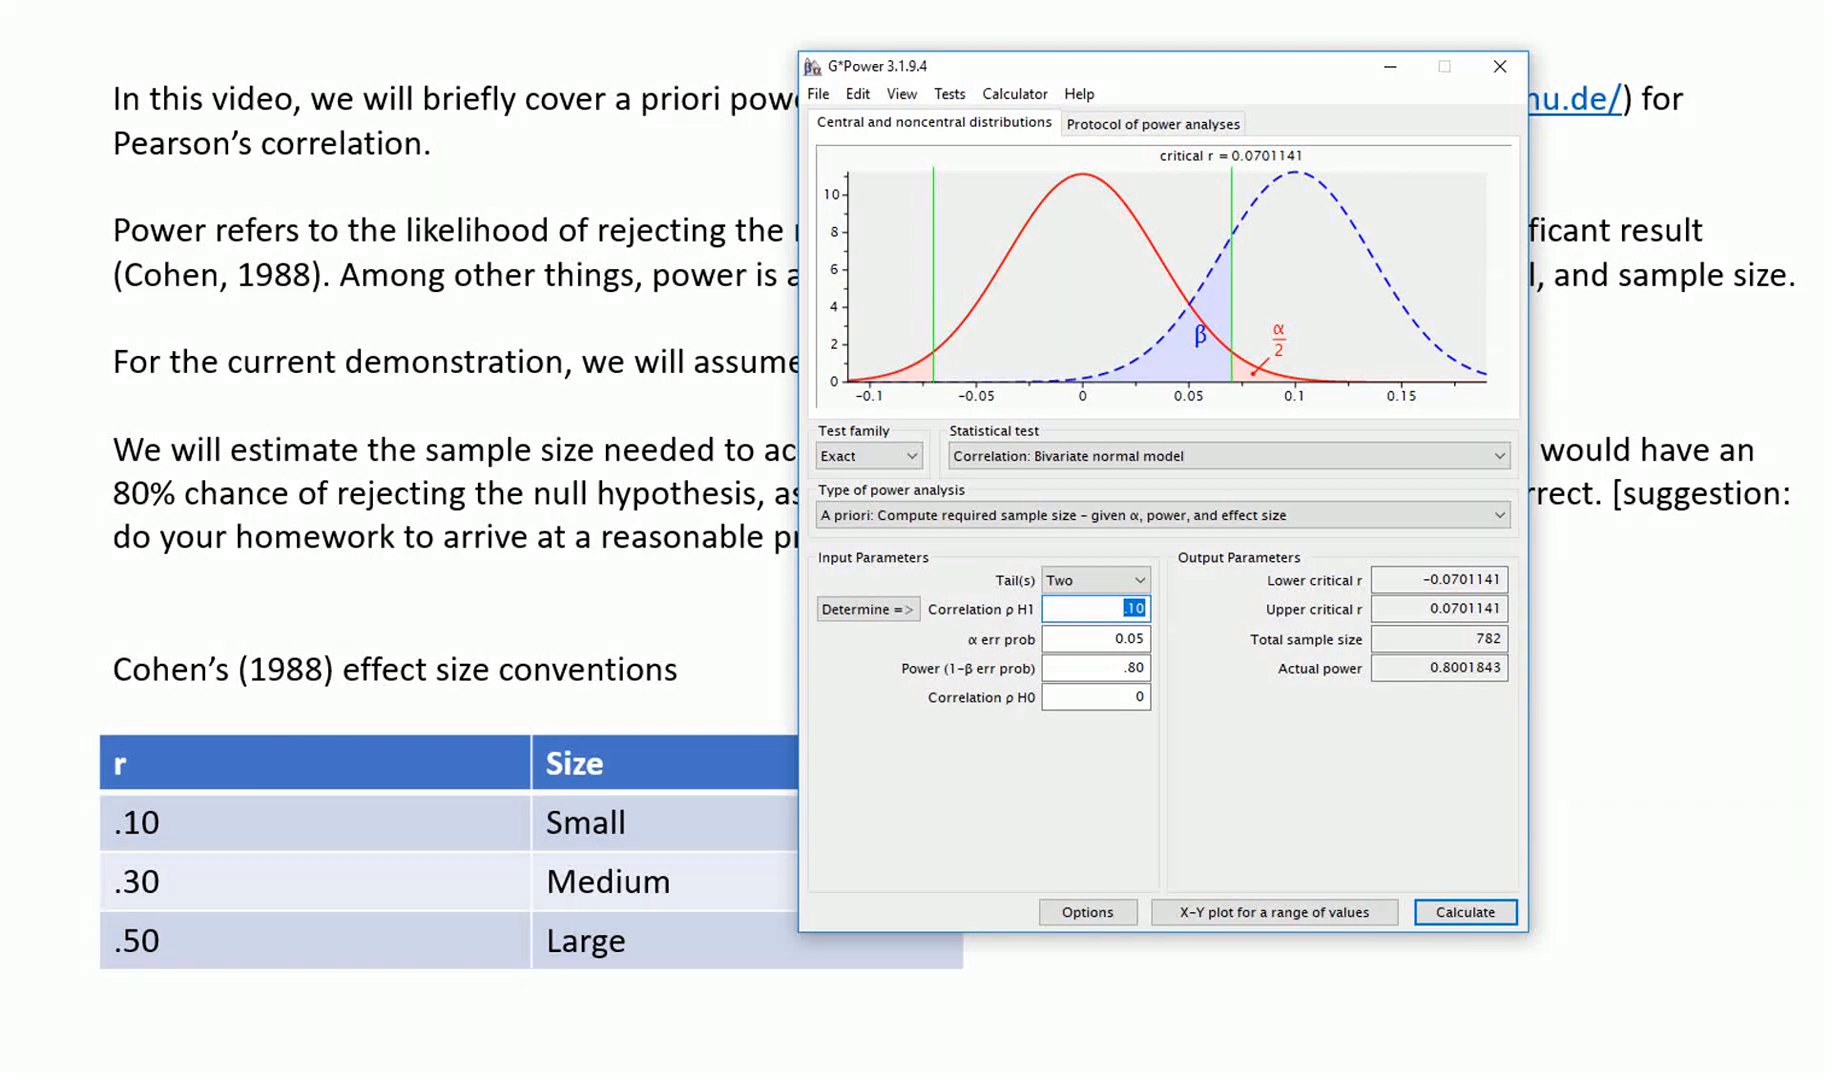
drag(1429, 668, 1460, 668)
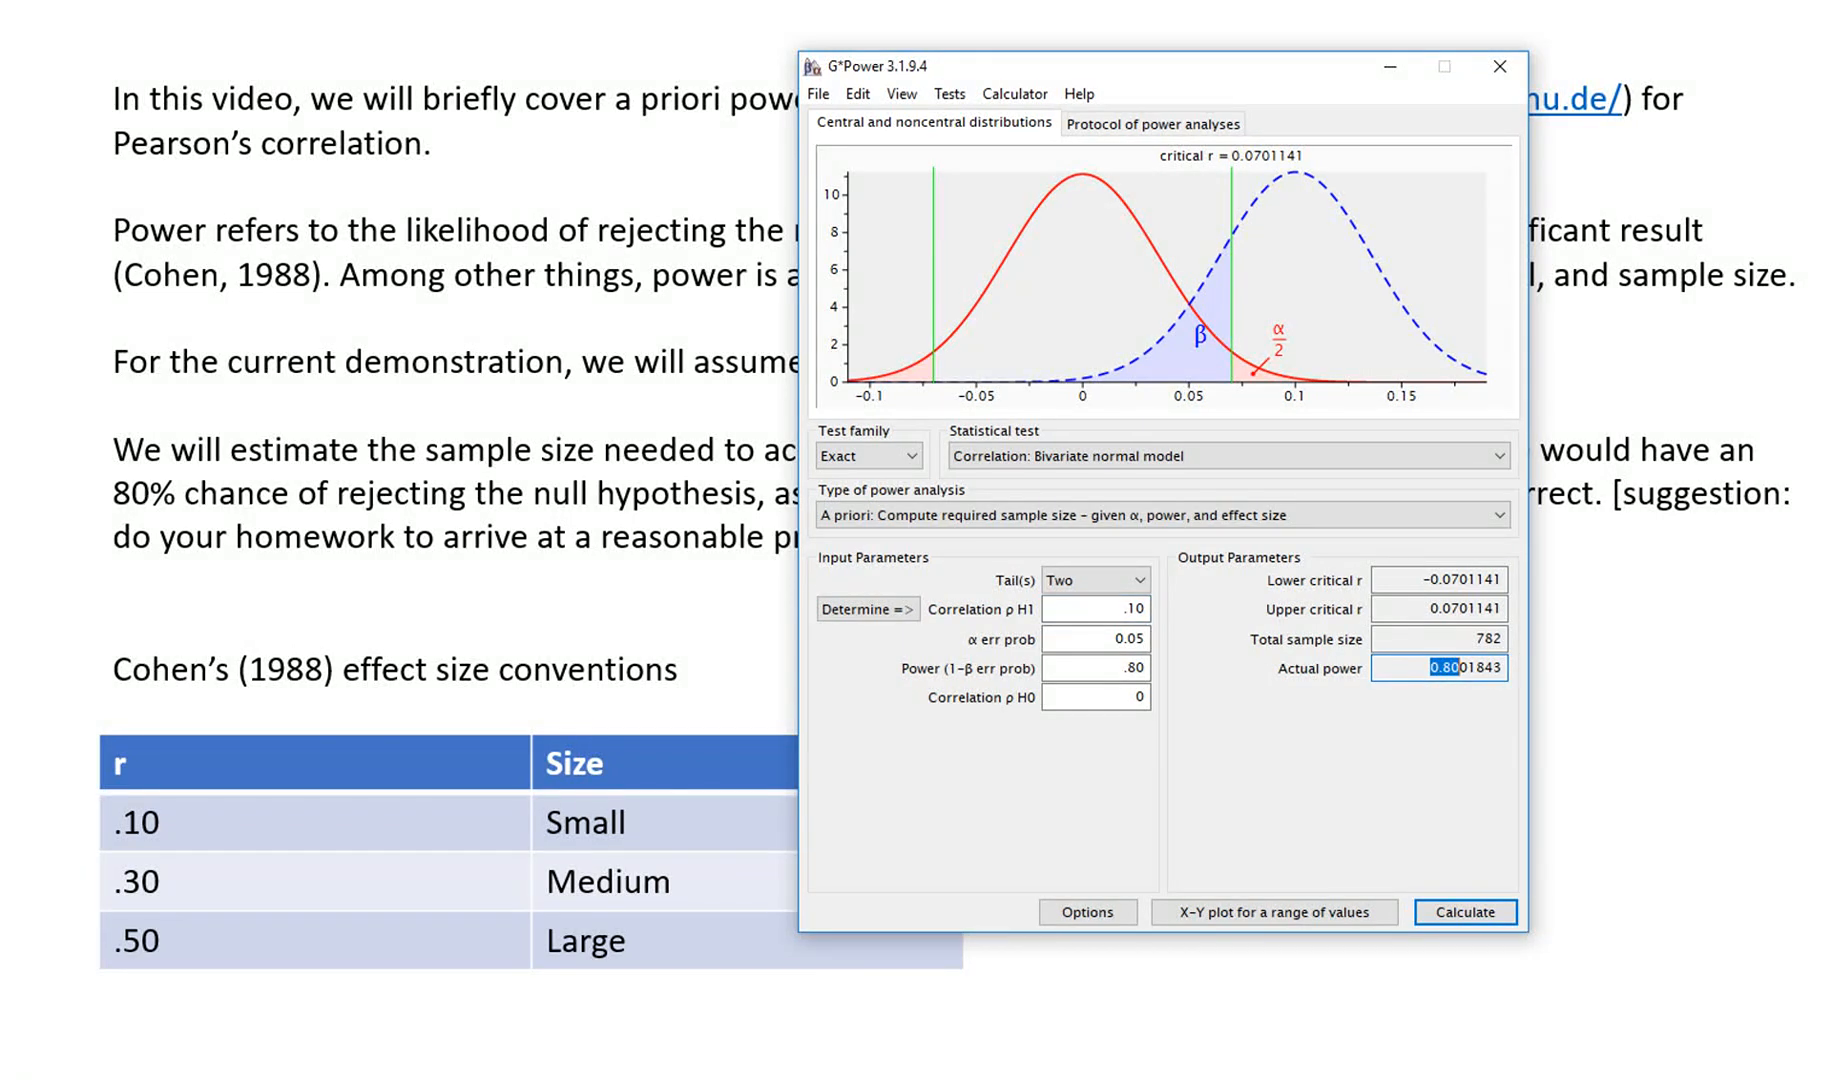
double_click(1134, 609)
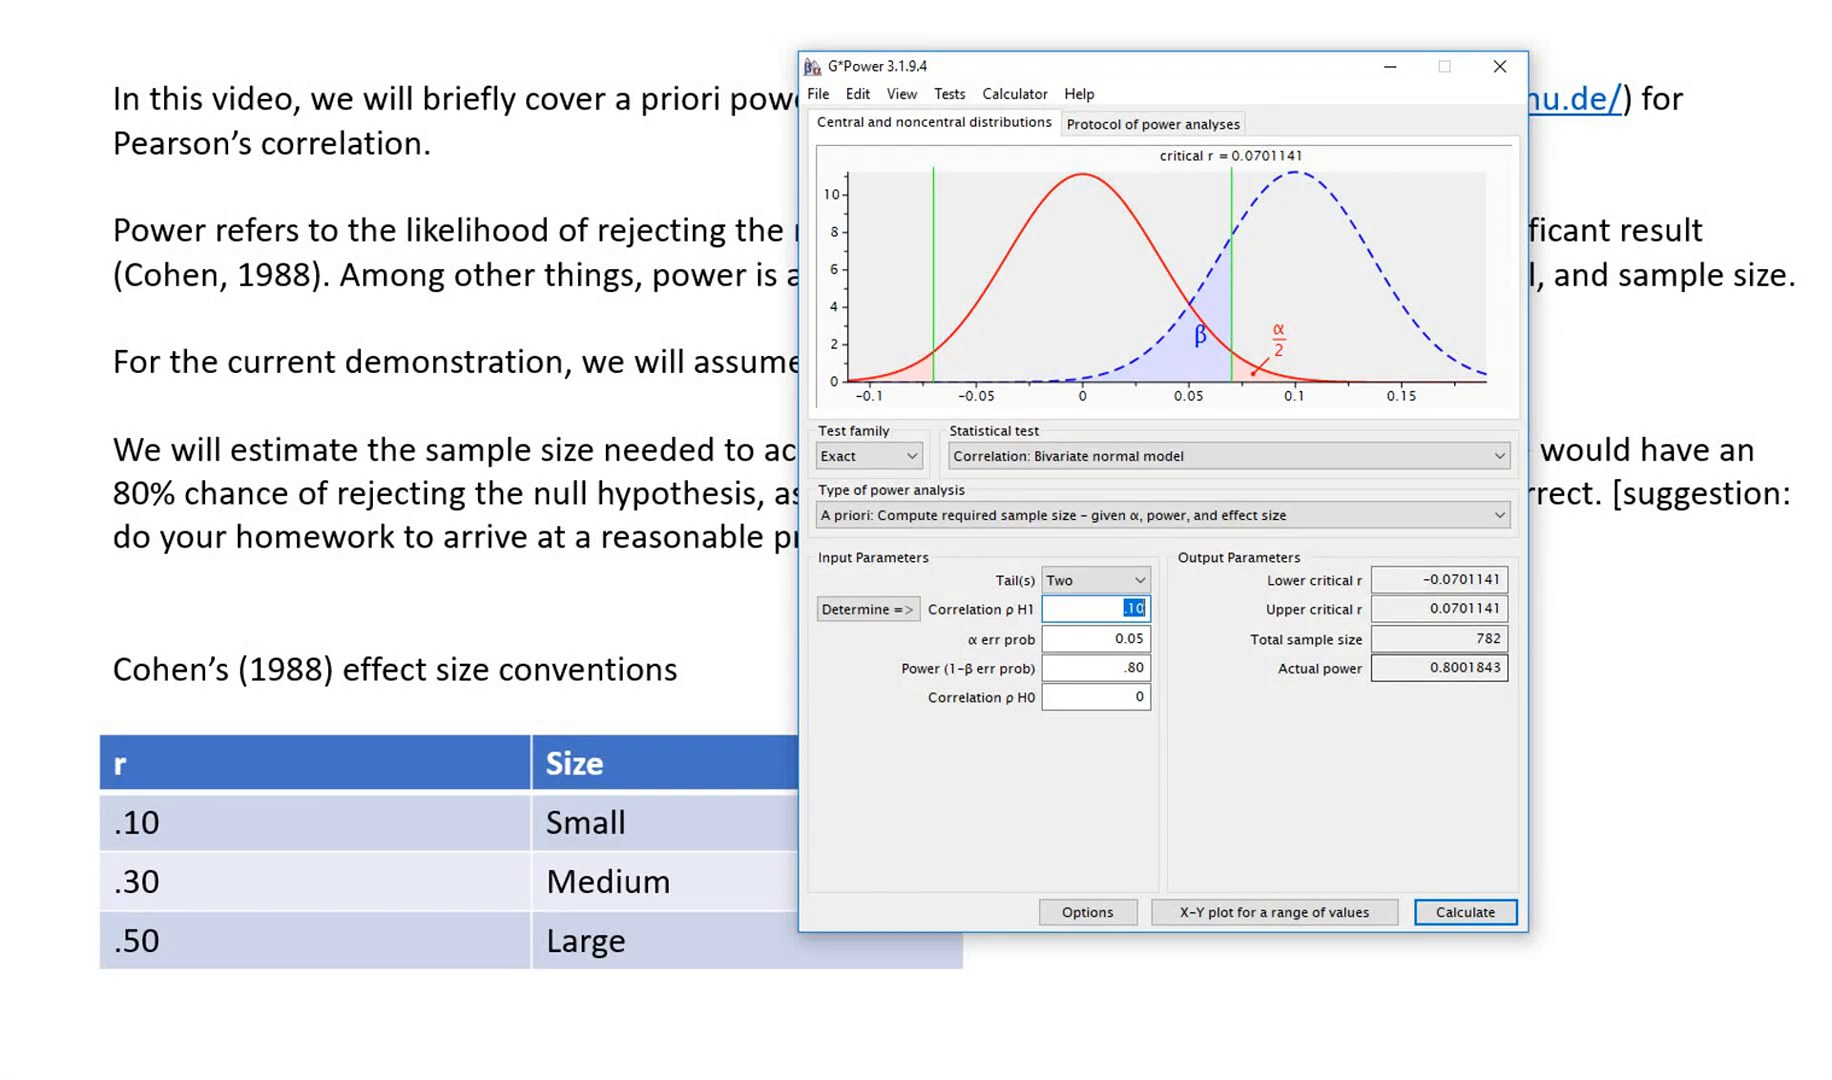
double_click(1488, 639)
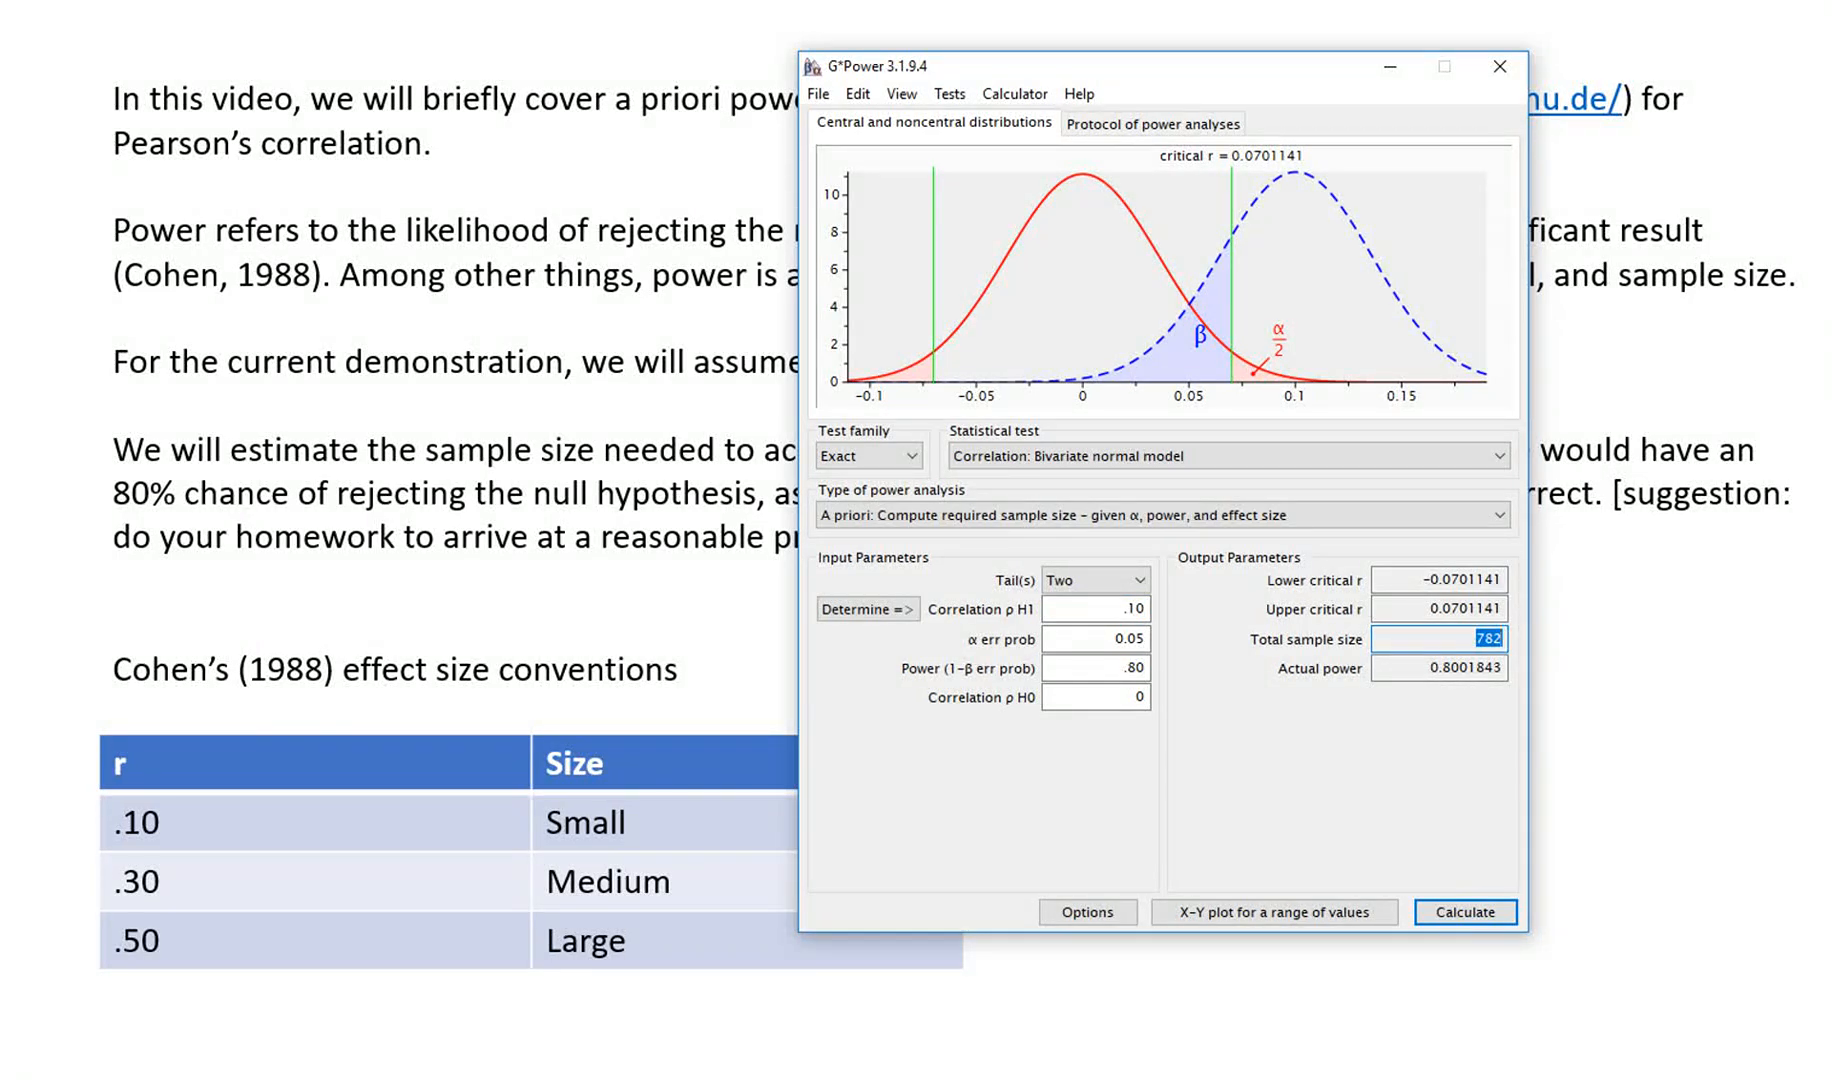
Set the correlation ρ H1 to .50, recalculate, and check the total sample size against the requested power
double_click(1134, 609)
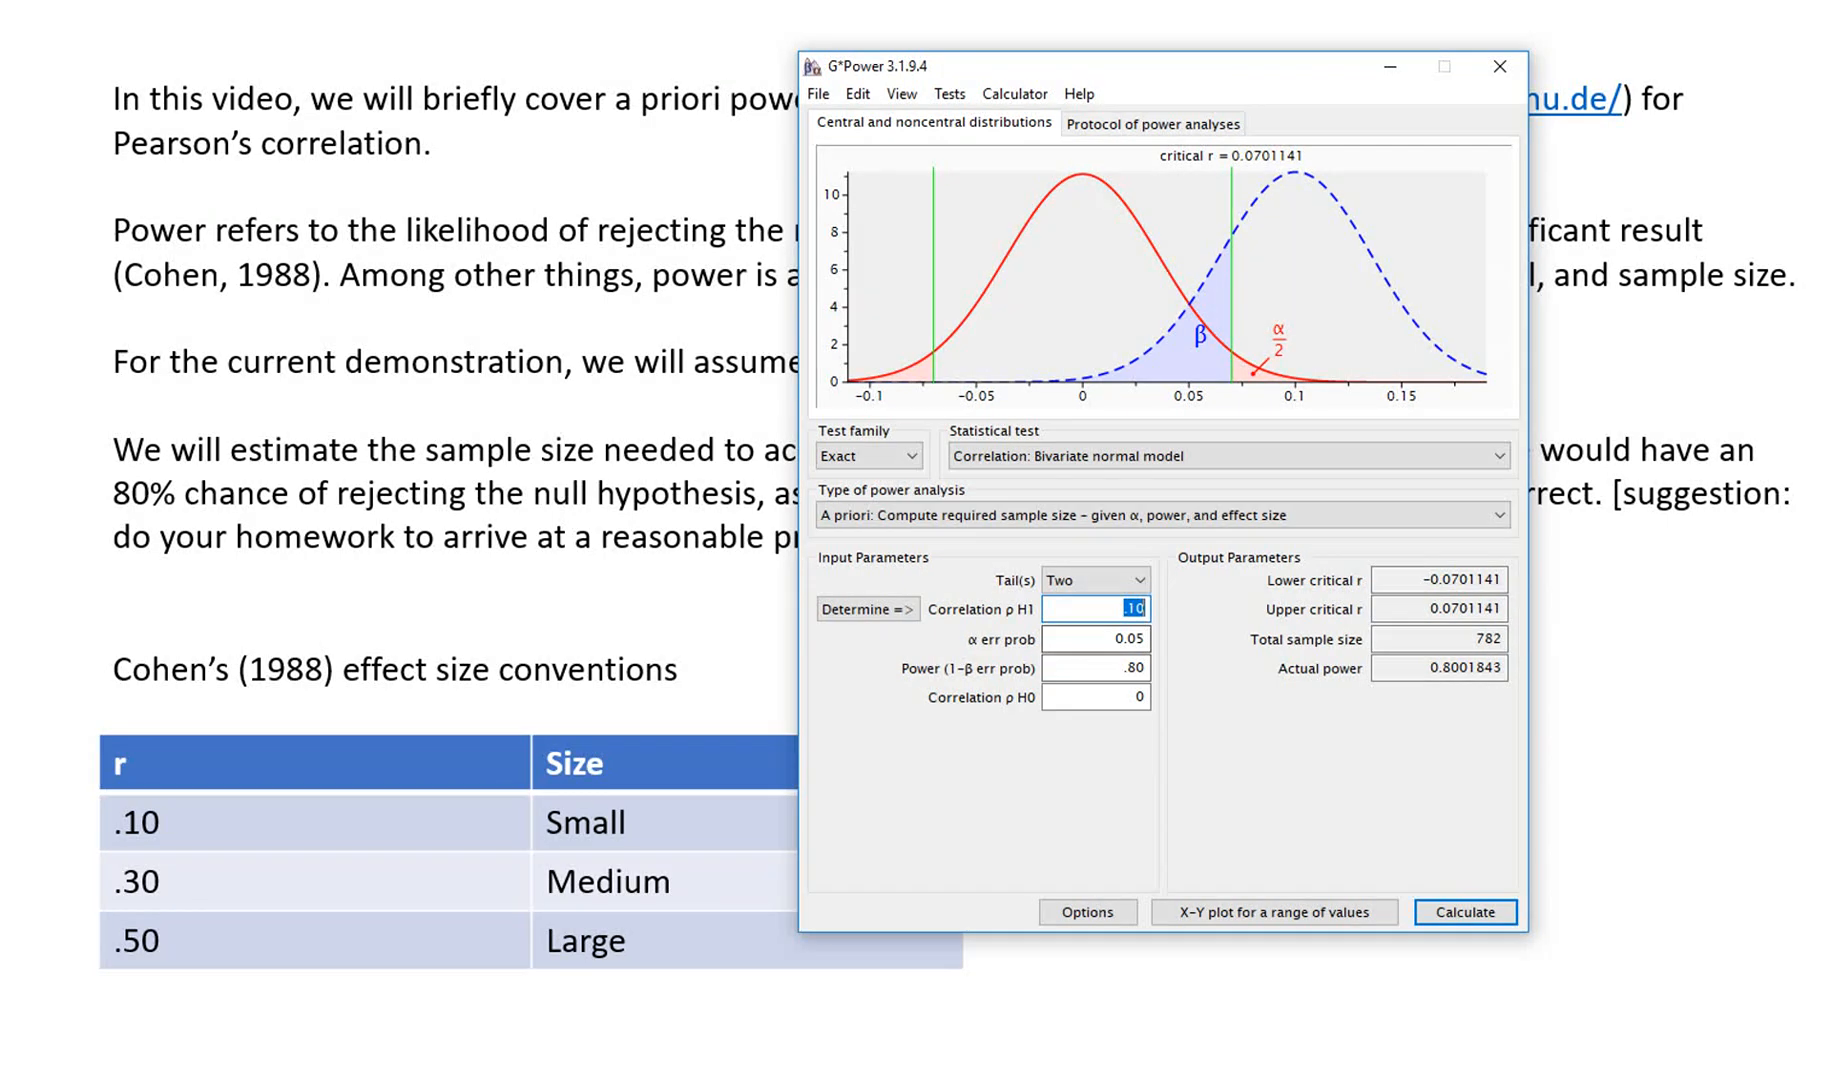
click(1124, 608)
double_click(1124, 608)
text(.5)
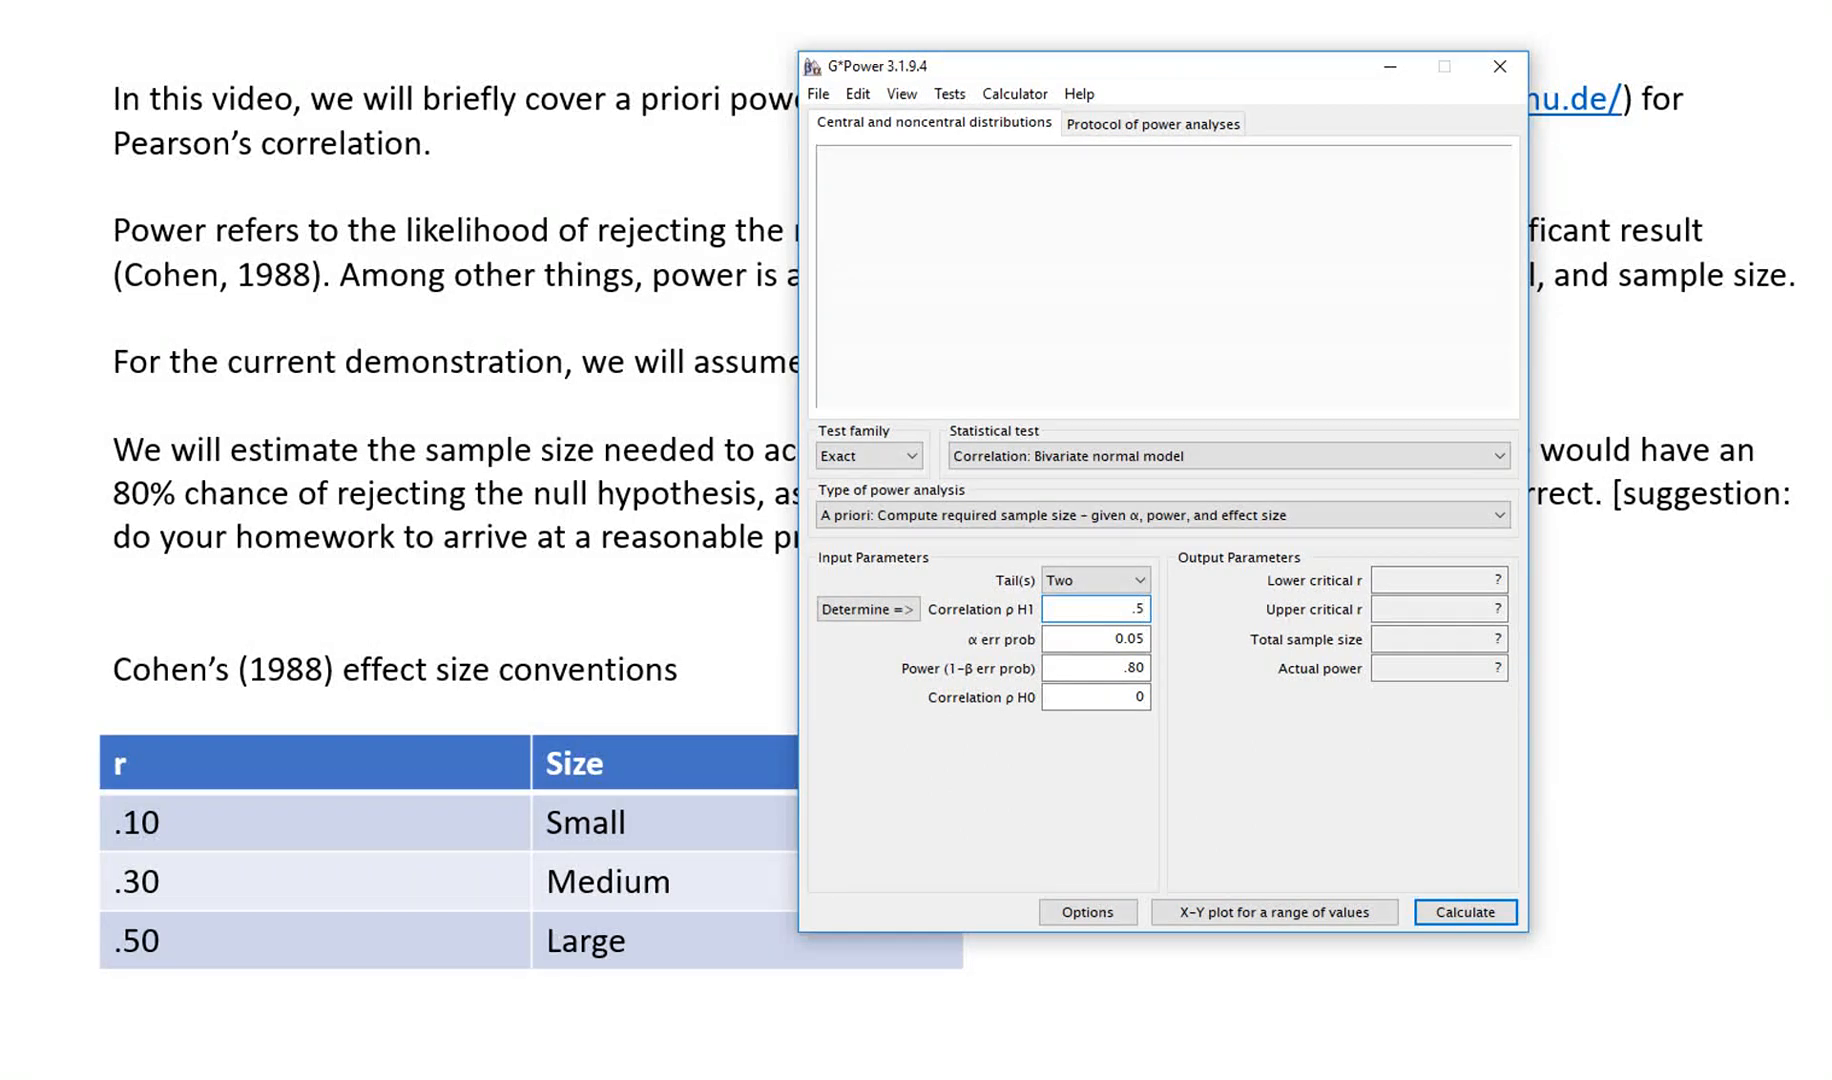
text(0)
click(1465, 912)
double_click(1490, 639)
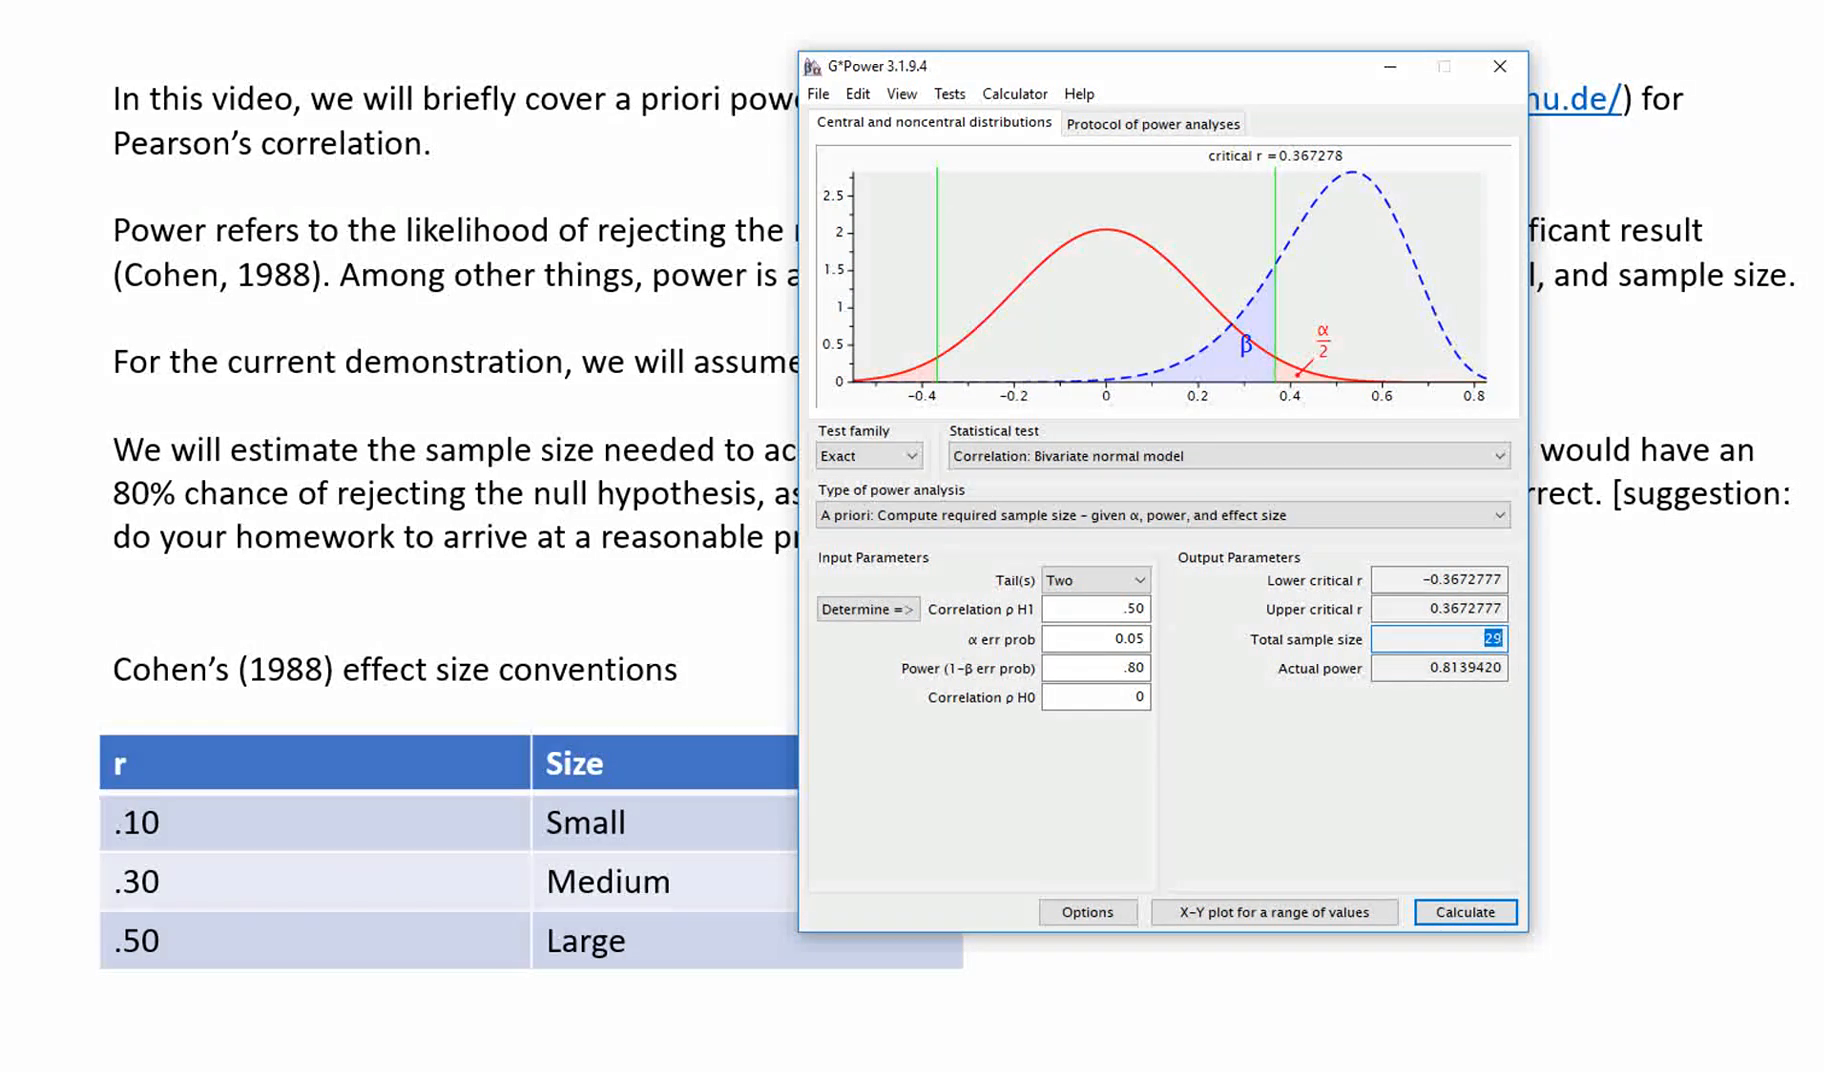
double_click(1134, 668)
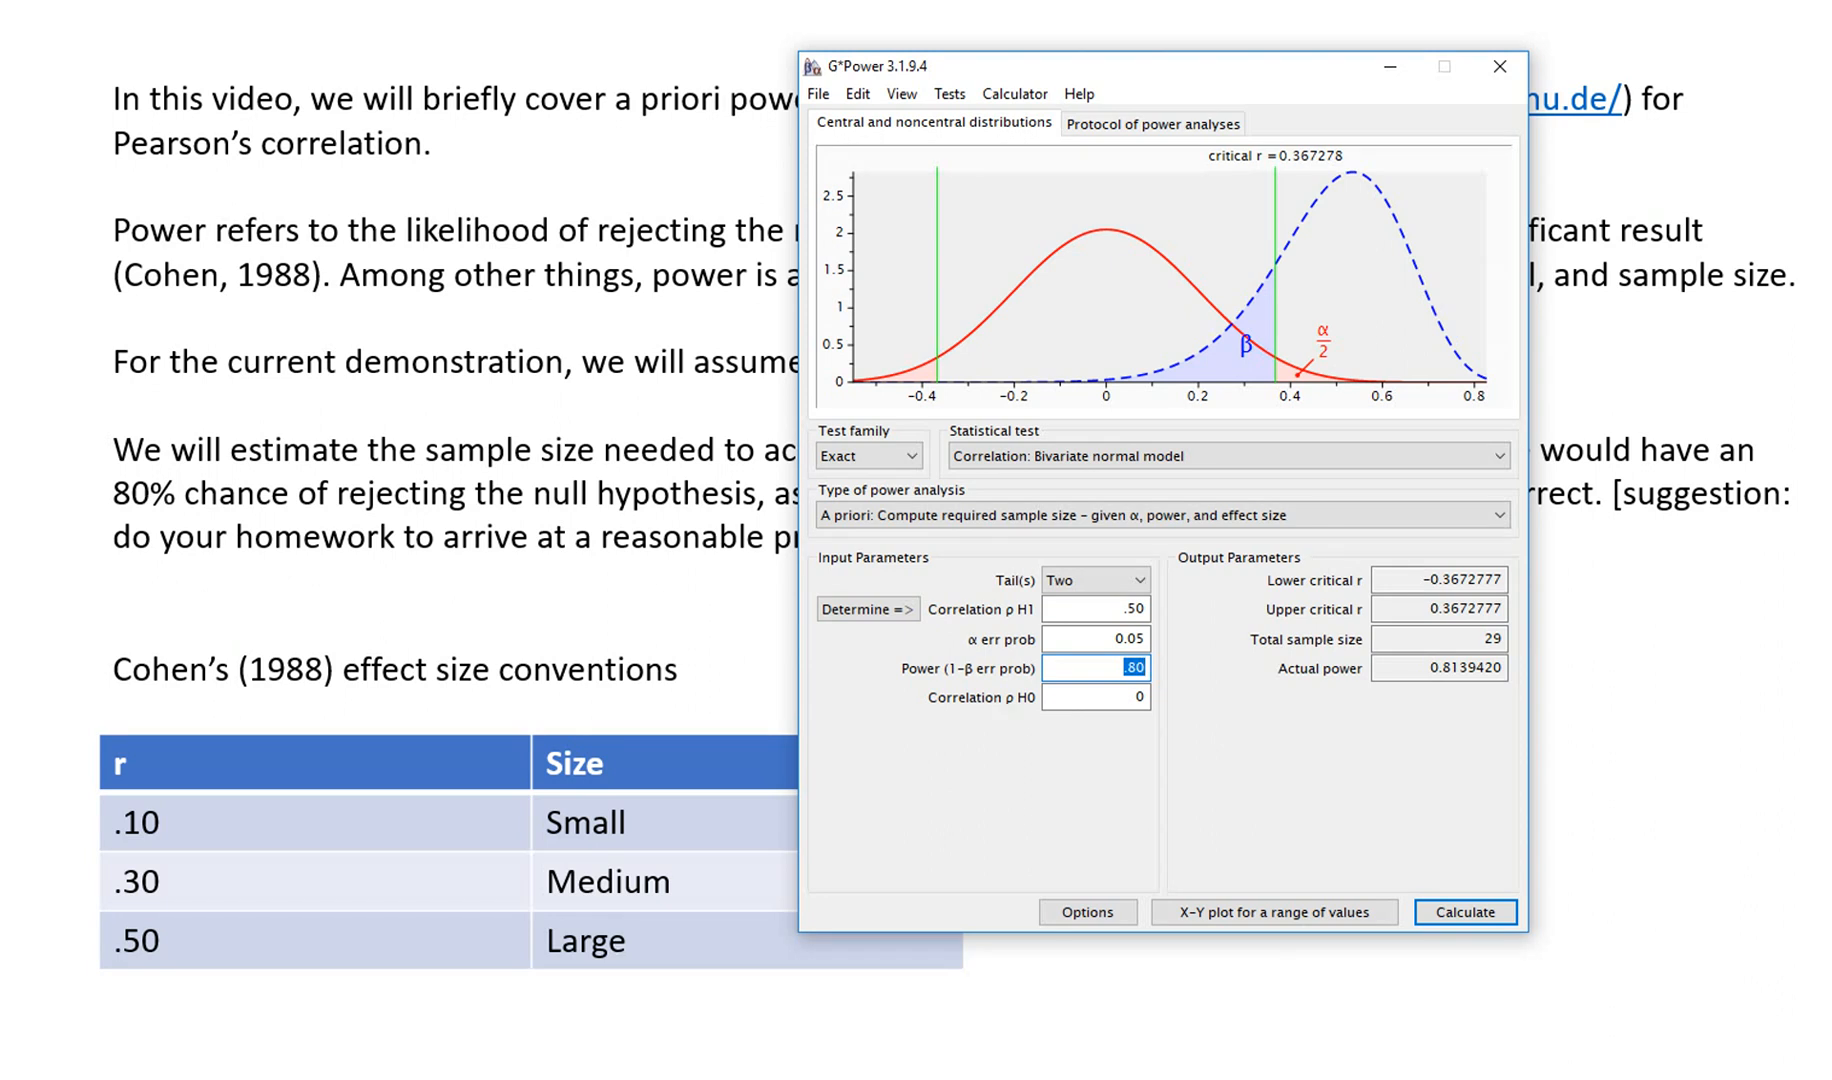